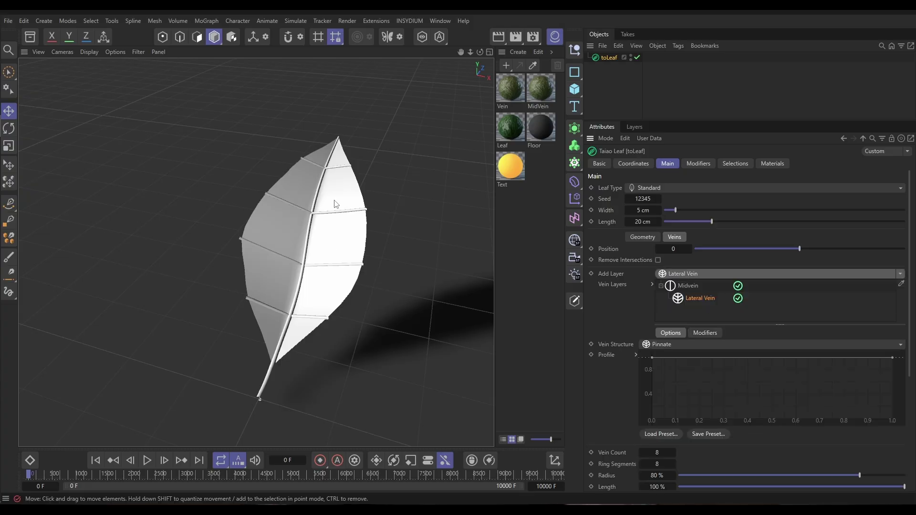
left_click(668, 344)
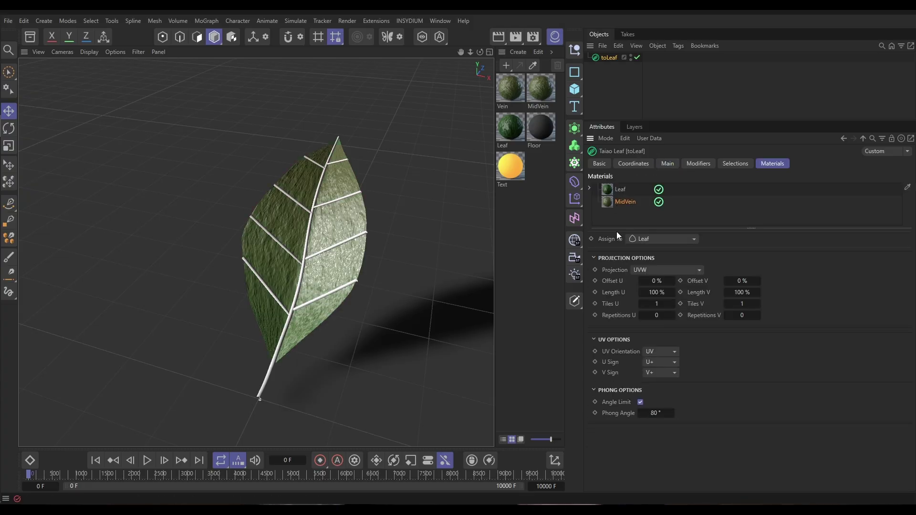
left_click(668, 238)
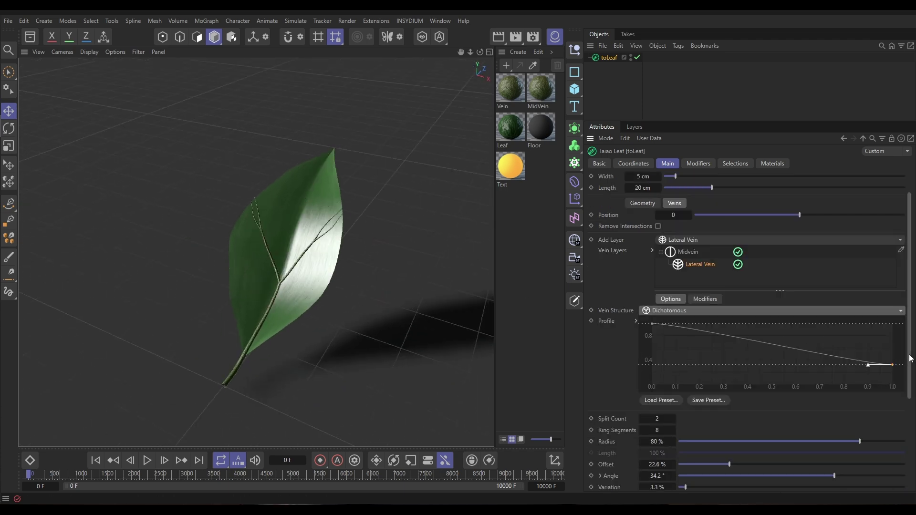
scroll(801, 392, "down", 3)
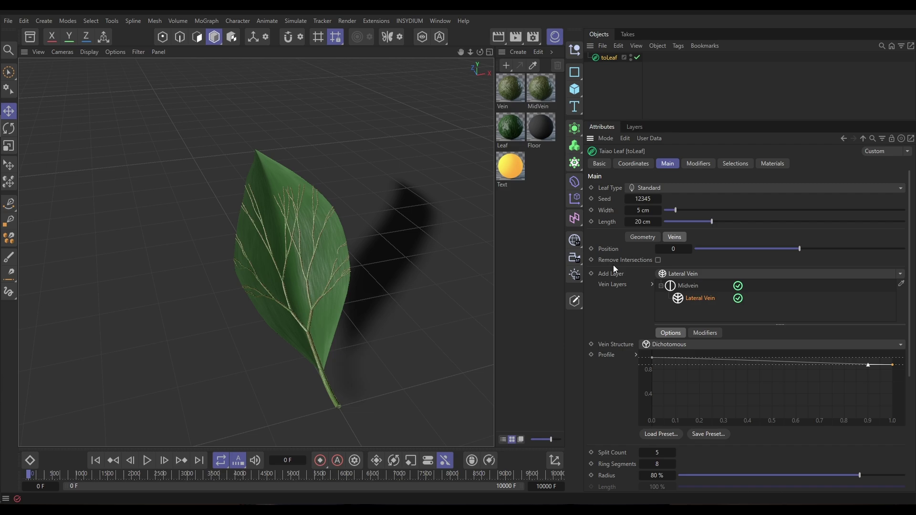
left_click(658, 260)
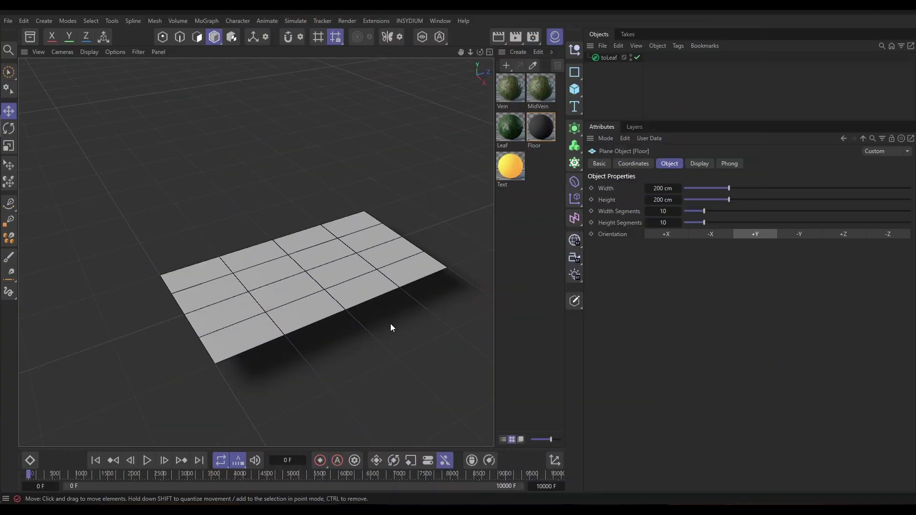
Set the toLeaf geometry to 6 width segments, 10 length segments and 1 subdivision
left_click(609, 58)
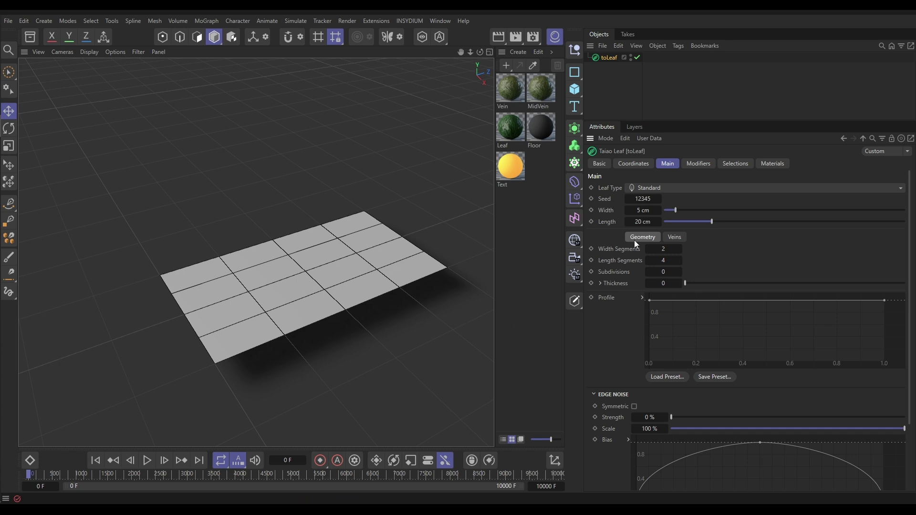
double_click(664, 250)
type("6")
double_click(664, 261)
type("10")
key("Return")
double_click(664, 272)
type("1")
key("Return")
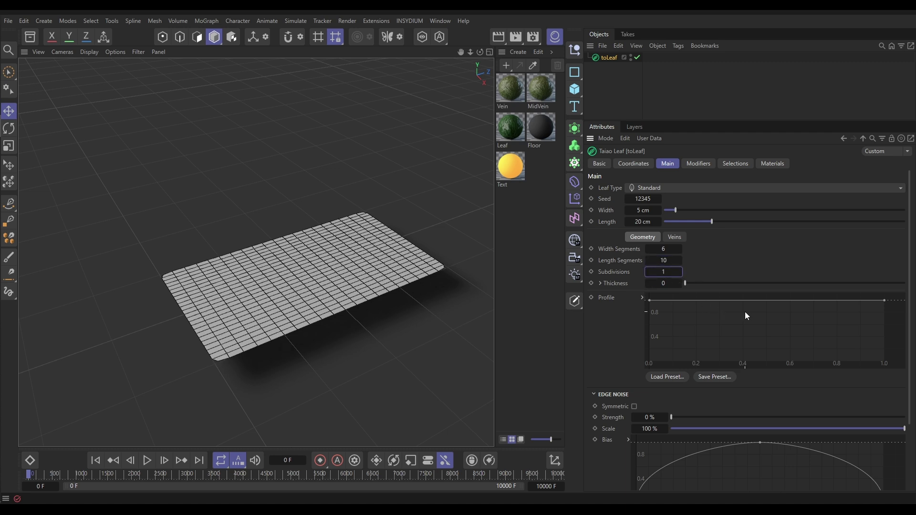
Shape the leaf profile curve from 0 at both ends to a peak at about 0.4, and set the edge noise strength to 21%
left_click(742, 299, "ctrl")
left_click_drag(650, 300, 629, 374)
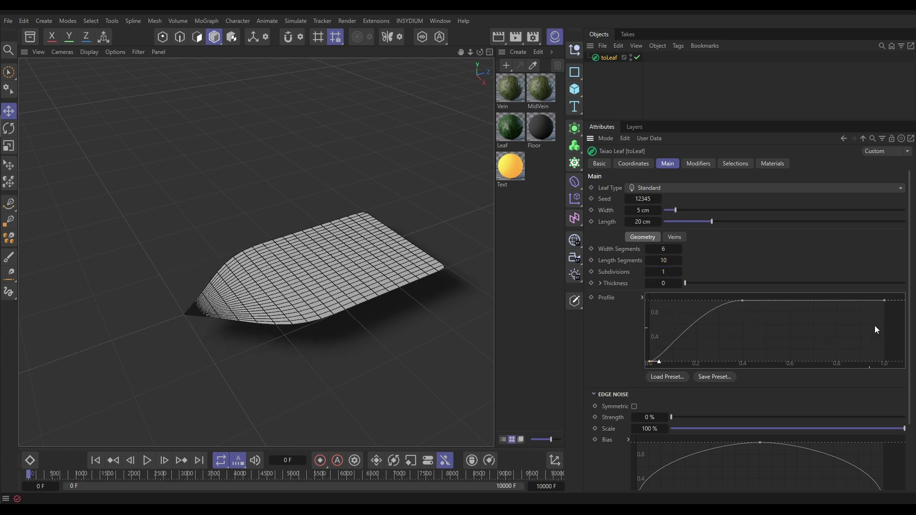
left_click_drag(886, 300, 886, 362)
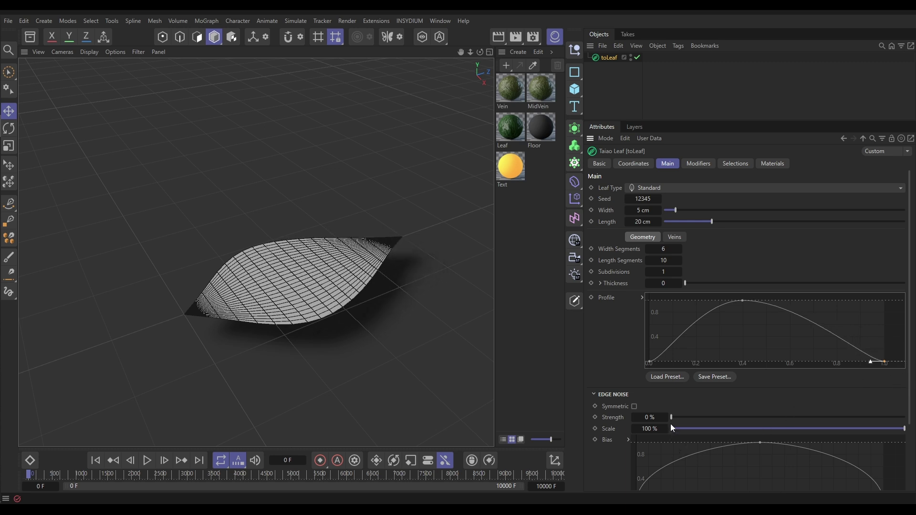
left_click_drag(677, 418, 720, 435)
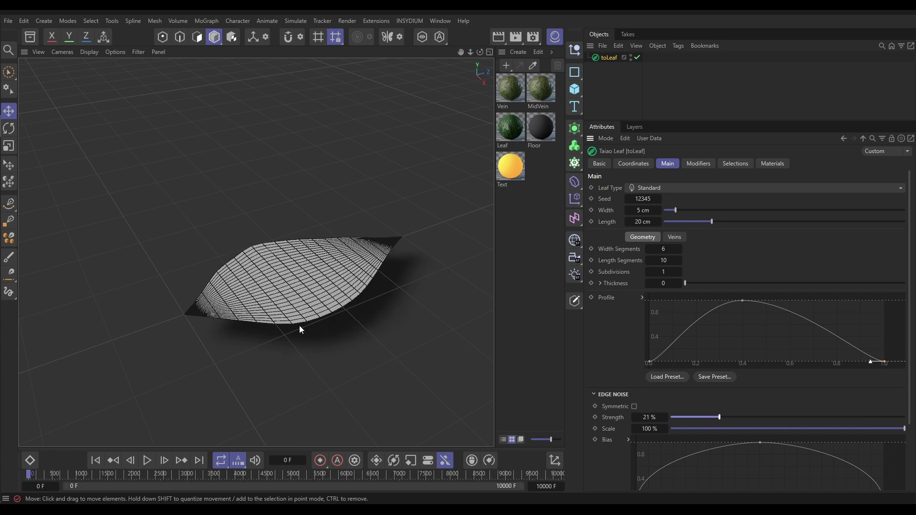
Add a Fold modifier to the leaf and set its fold angle to 22.3°
left_click(699, 165)
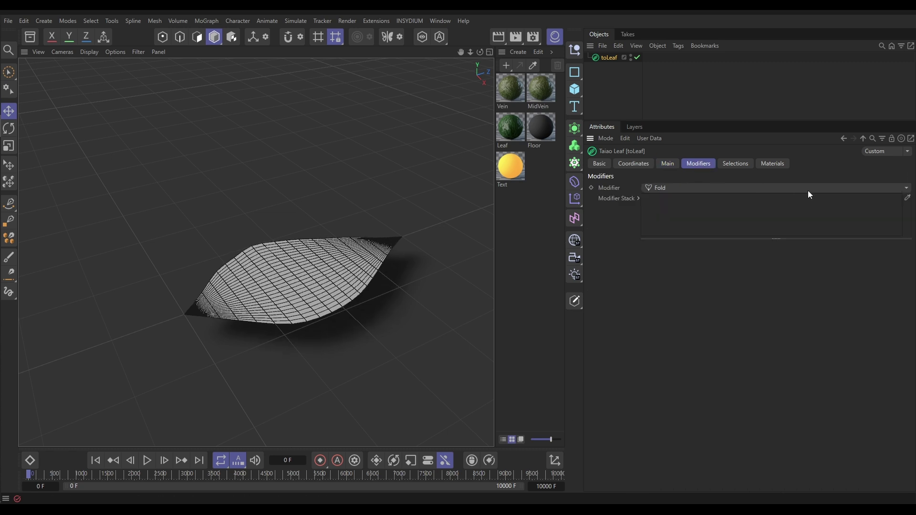
left_click_drag(799, 189, 723, 217)
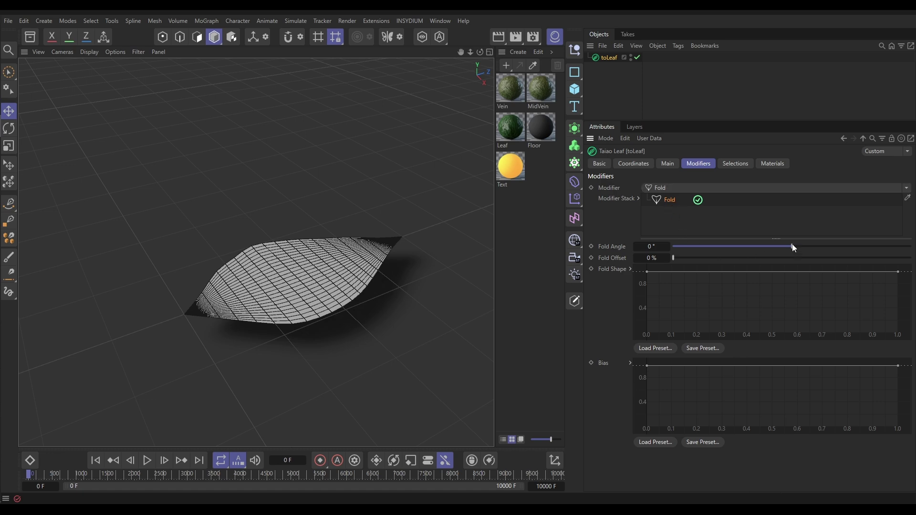
left_click_drag(793, 249, 822, 247)
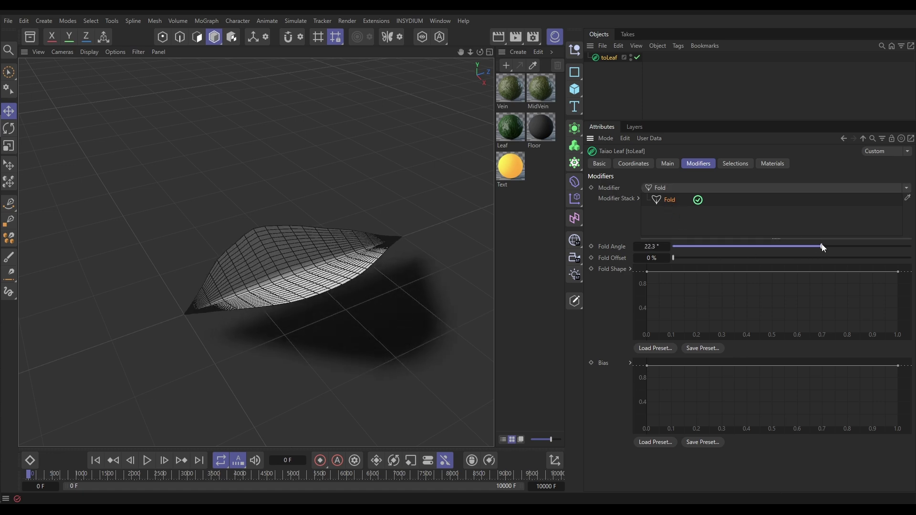
Add a Furling modifier to the leaf with a furling angle of 97.6° and a bias of 20.4%
left_click(906, 188)
left_click(852, 213)
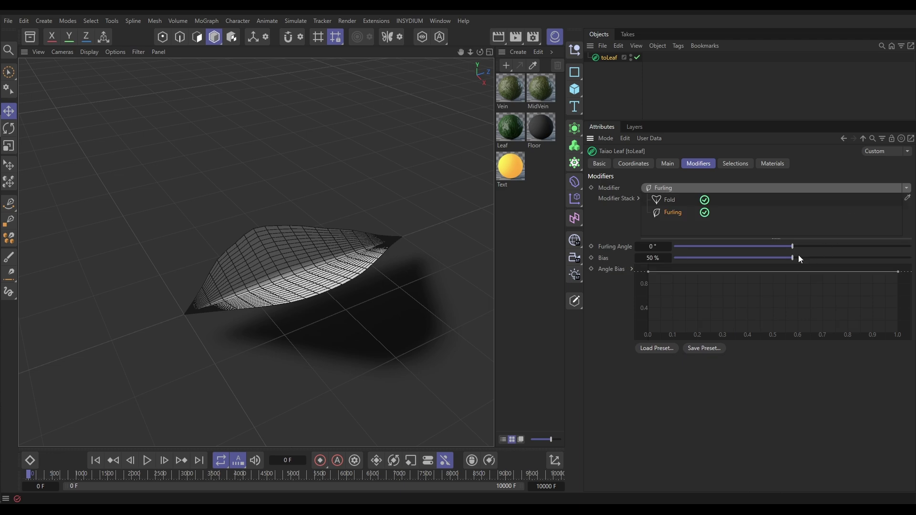
left_click_drag(792, 246, 725, 267)
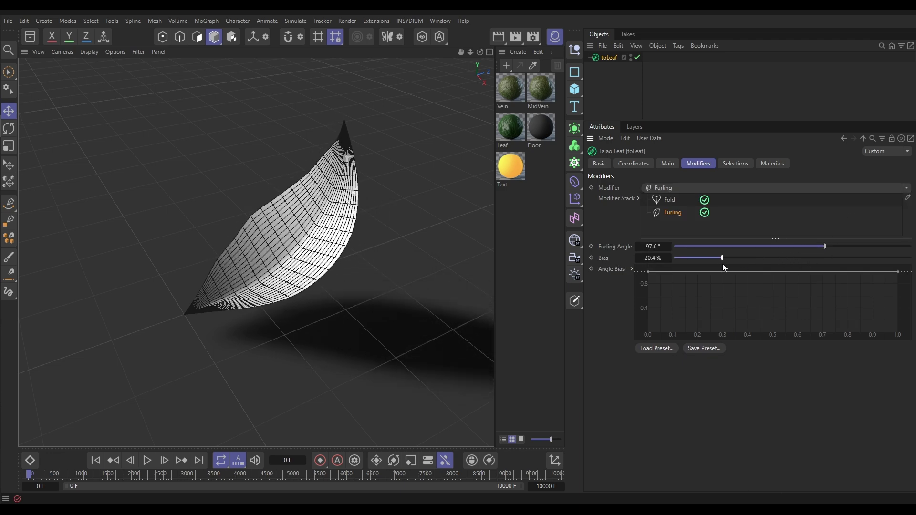
Add a second Furling modifier that curls the leaf the opposite way, with a furling angle of -104.8°
left_click(906, 188)
left_click(850, 212)
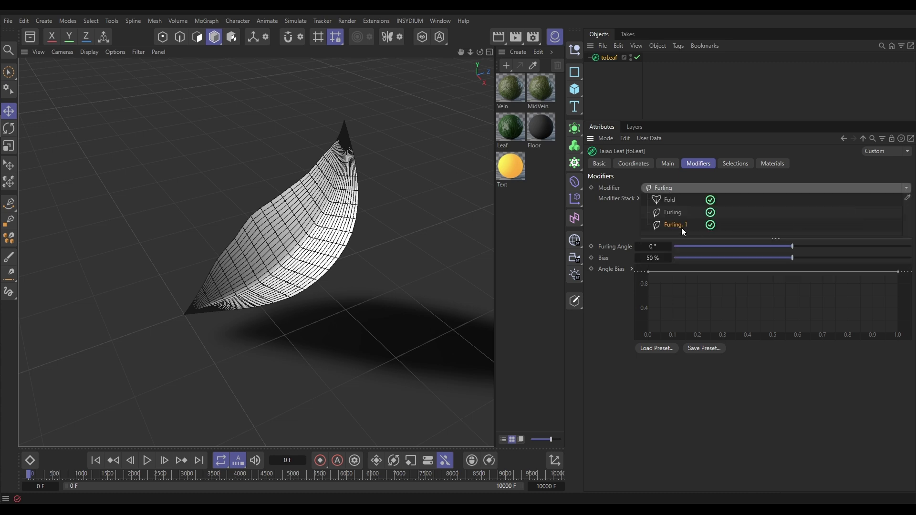
left_click_drag(785, 247, 766, 249)
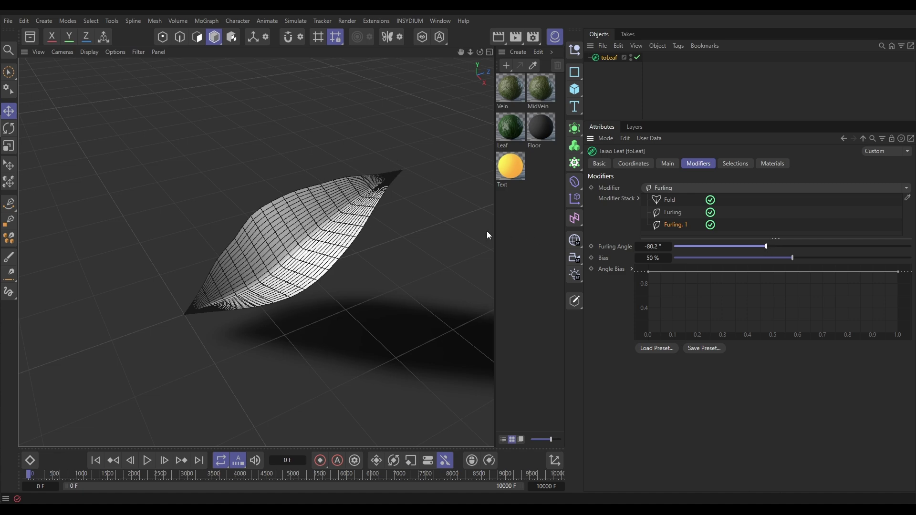
left_click_drag(329, 231, 296, 195, "alt")
left_click_drag(755, 249, 758, 250)
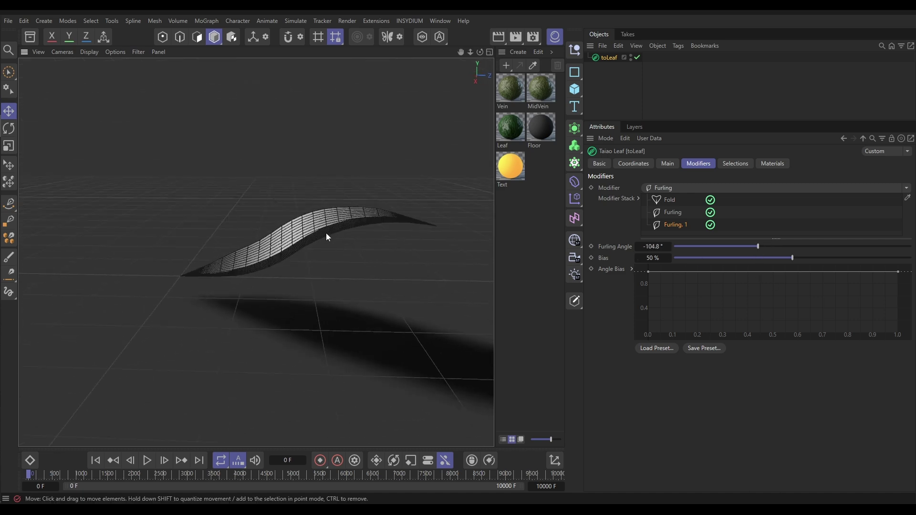
mouse_move(328, 235)
left_mouse_down("alt")
mouse_move(402, 273)
mouse_move(408, 265)
mouse_move(329, 245)
mouse_move(346, 265)
mouse_move(326, 256)
left_mouse_up("alt")
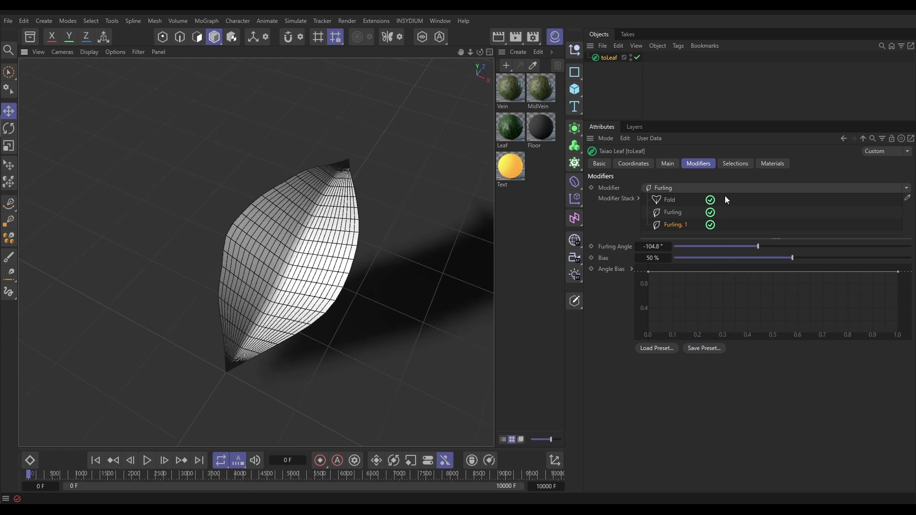
Add a Midvein layer to the leaf's veins and display the viewport in Gouraud shading without lines
left_click(671, 164)
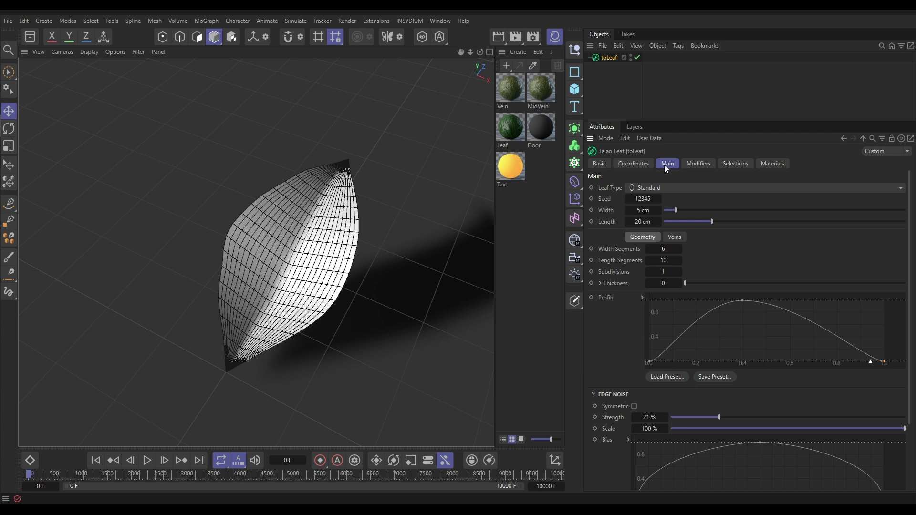
left_click(674, 237)
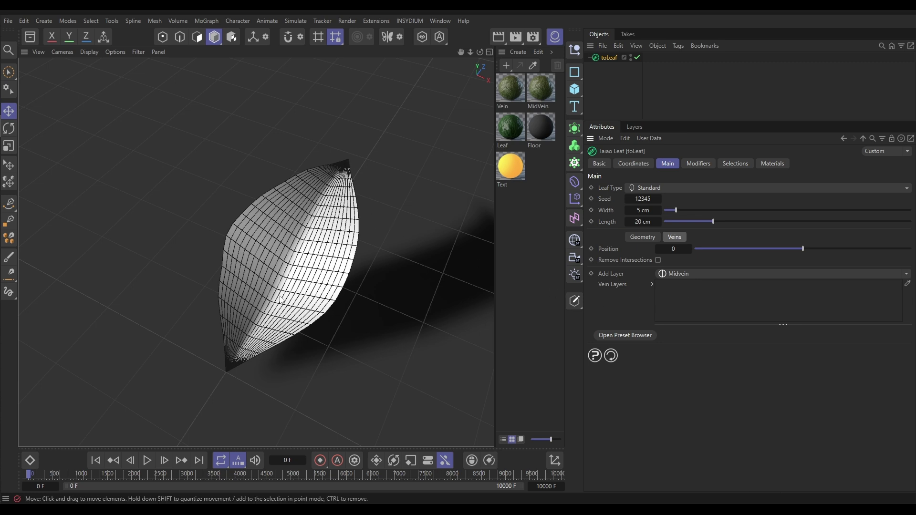
left_click(689, 274)
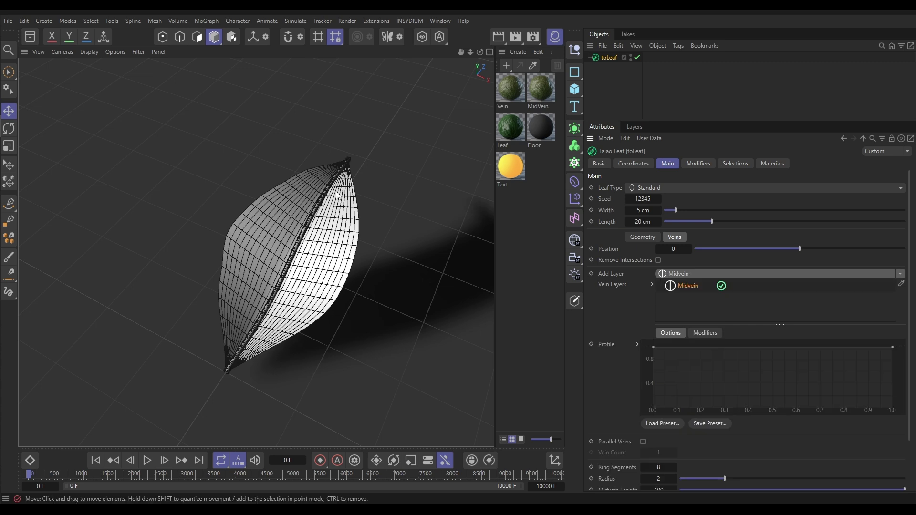
key("n")
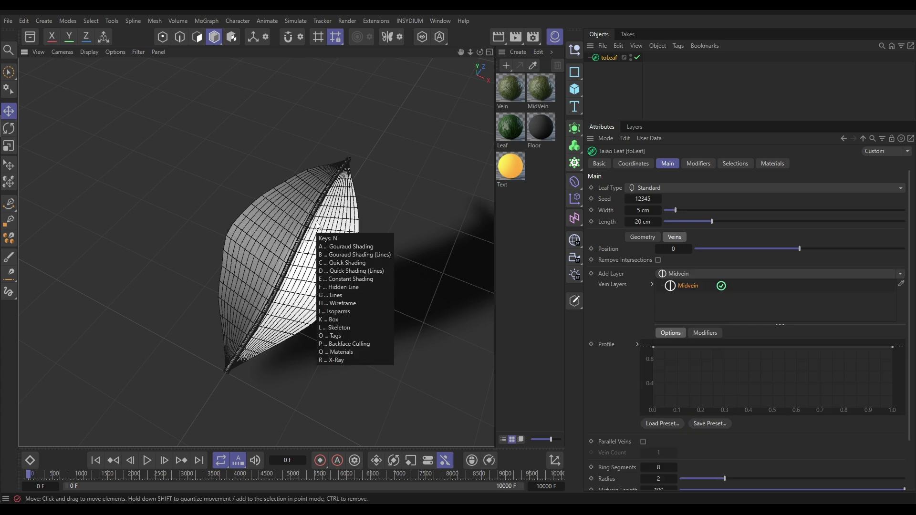
key("a")
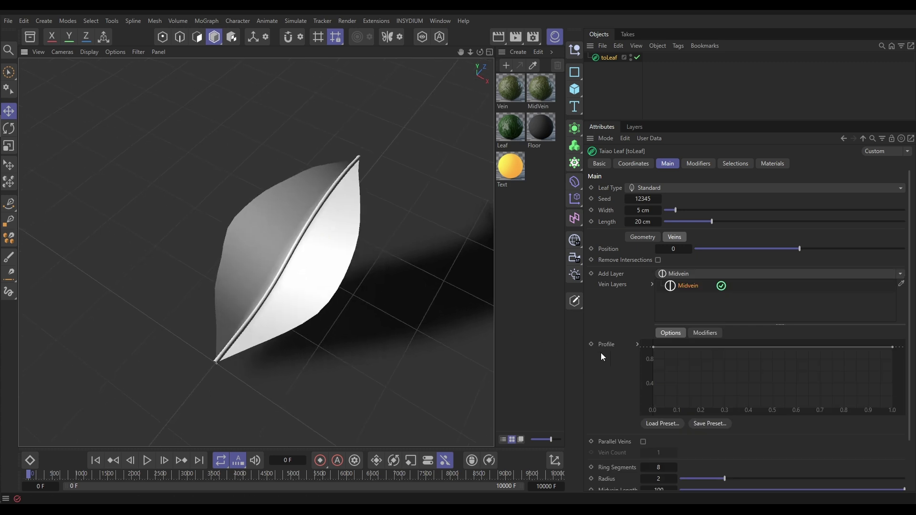
Taper the midvein's profile curve to about 0.4 at the tip and set its petiole offset to 13.5
left_click_drag(892, 347, 898, 382)
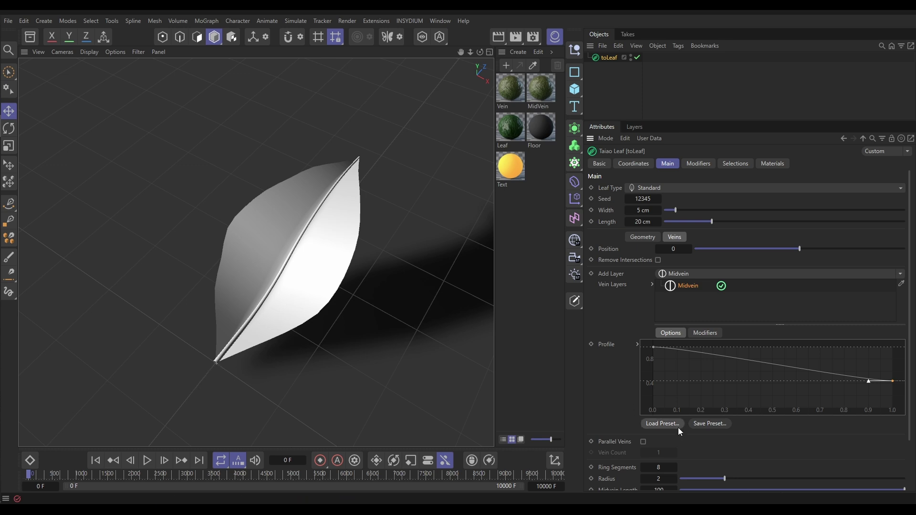
left_click_drag(911, 392, 910, 436)
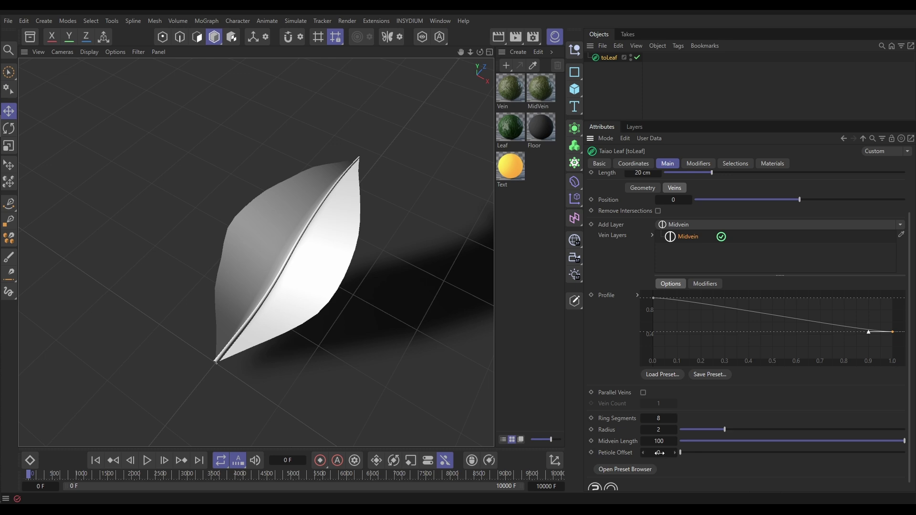
left_click_drag(680, 452, 710, 452)
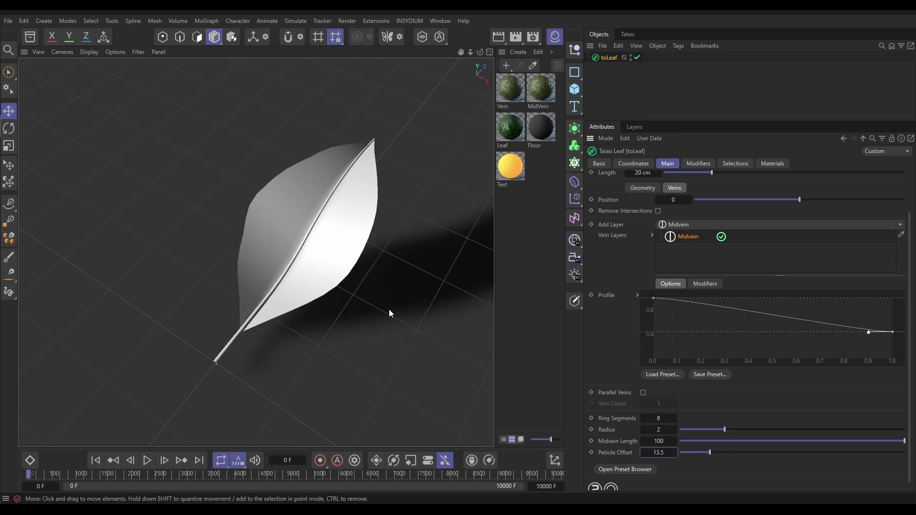
left_click_drag(378, 304, 317, 308, "alt")
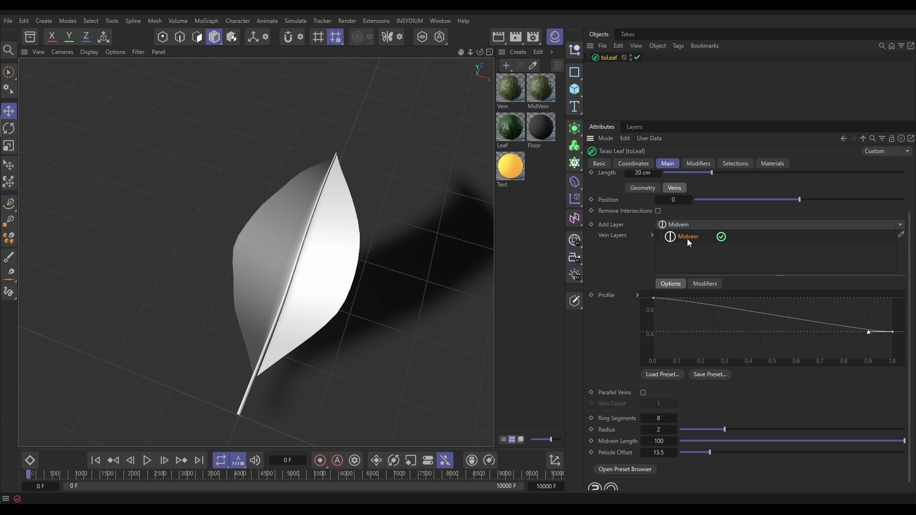
Add a Furling (Petiole) modifier to the midvein with an angle of 23.4° and a bias of 21.1%
left_click(708, 282)
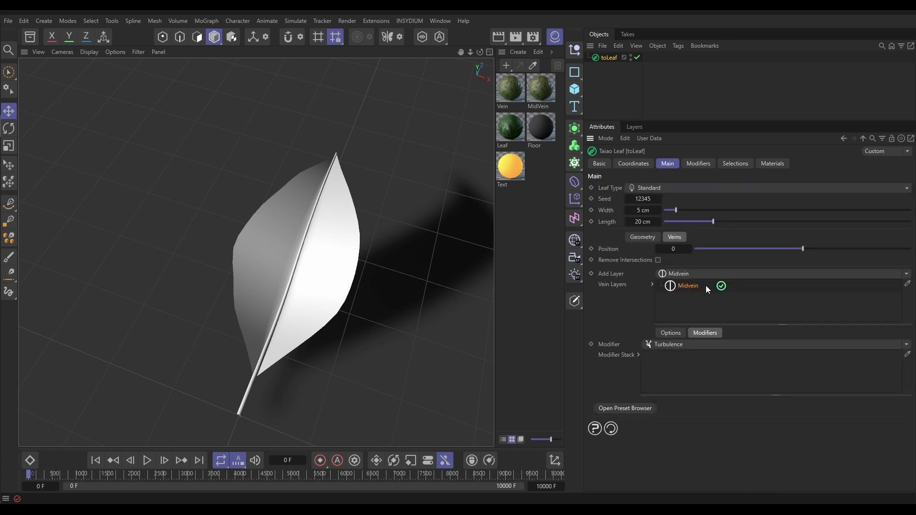
left_click(905, 345)
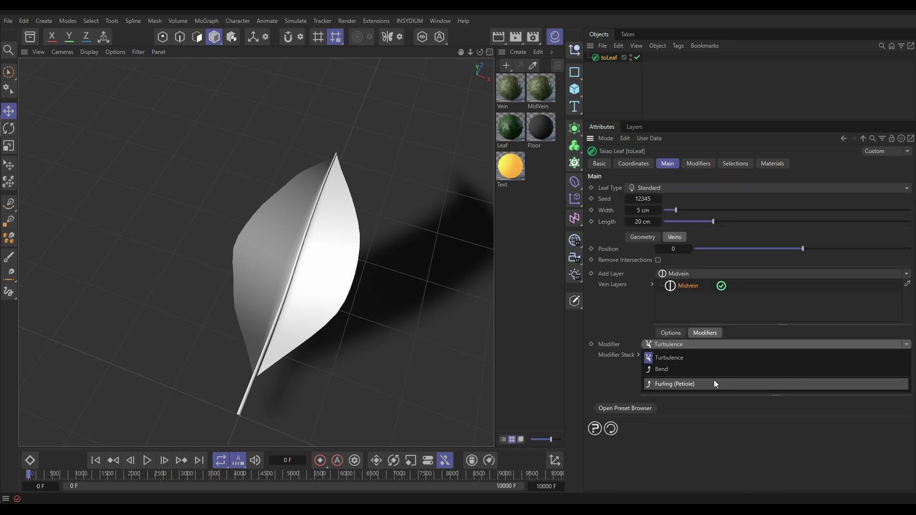
left_click(690, 382)
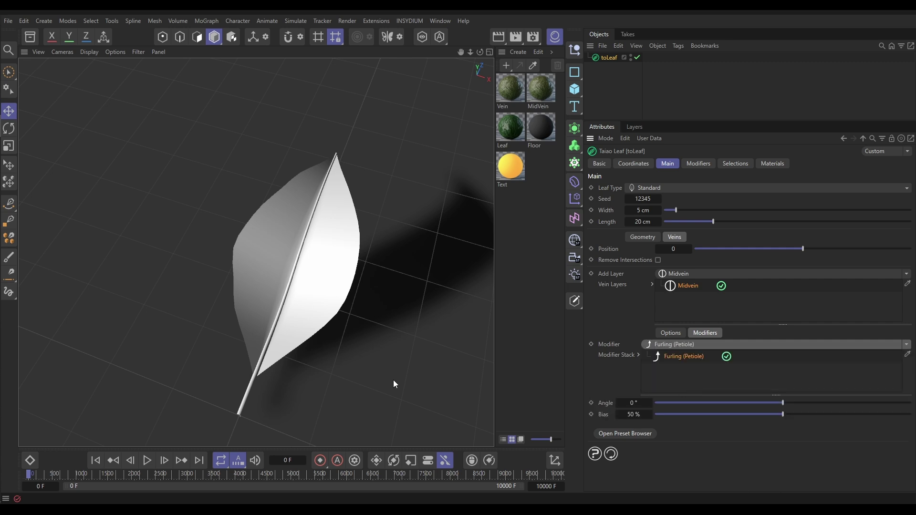
left_click_drag(294, 330, 216, 293, "alt")
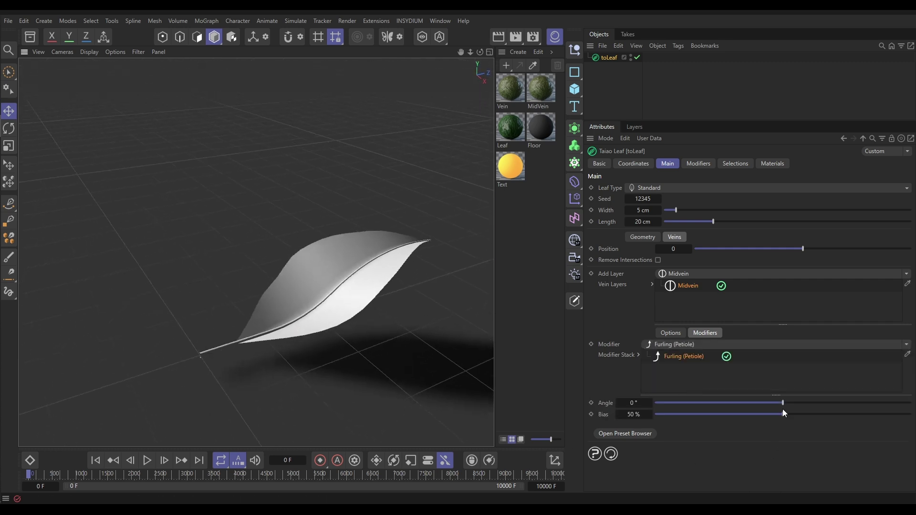
left_click_drag(791, 401, 709, 420)
left_click_drag(326, 328, 387, 293, "alt")
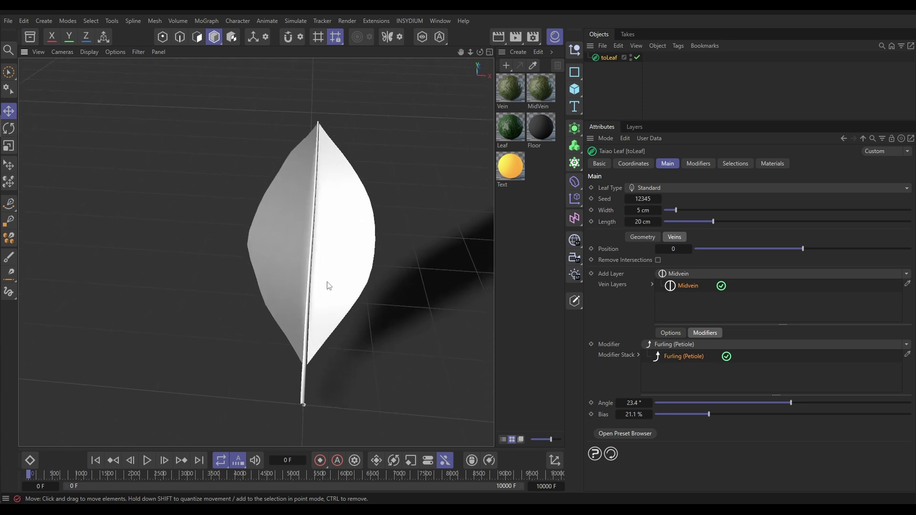
Add a Turbulence modifier to the midvein and set its turbulence strength to 22.7%
left_click(904, 345)
left_click(862, 359)
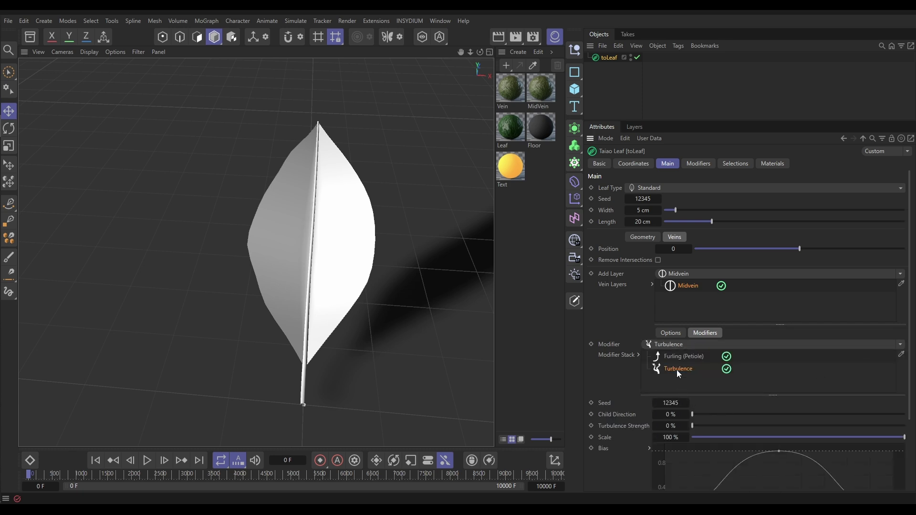
left_click_drag(697, 426, 740, 426)
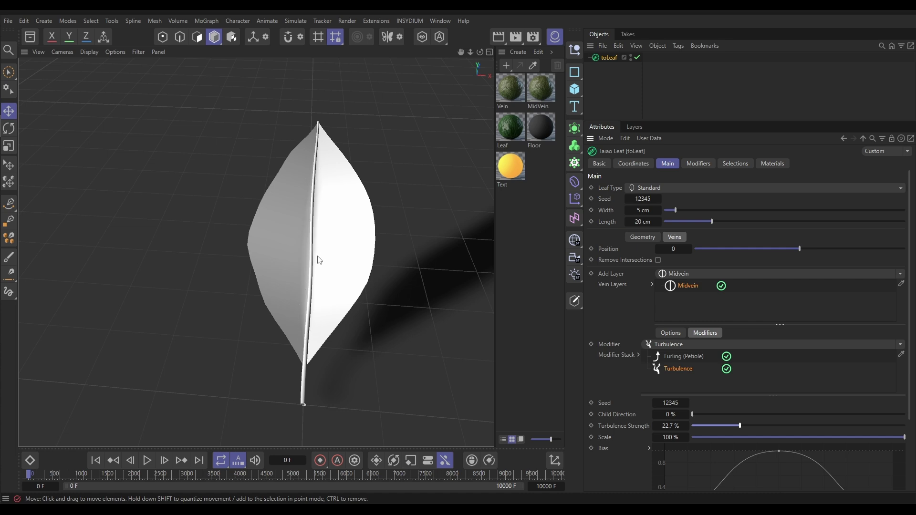
mouse_move(321, 266)
left_mouse_down("alt")
mouse_move(213, 233)
mouse_move(213, 211)
mouse_move(292, 260)
mouse_move(331, 259)
mouse_move(317, 268)
left_mouse_up("alt")
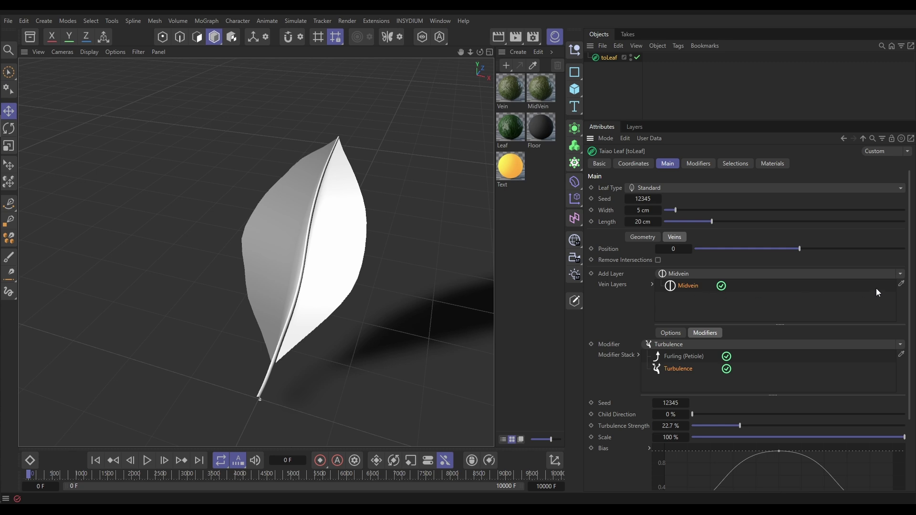
Add a Lateral Vein layer under the midvein and keep its vein structure as Pinnate
left_click(901, 274)
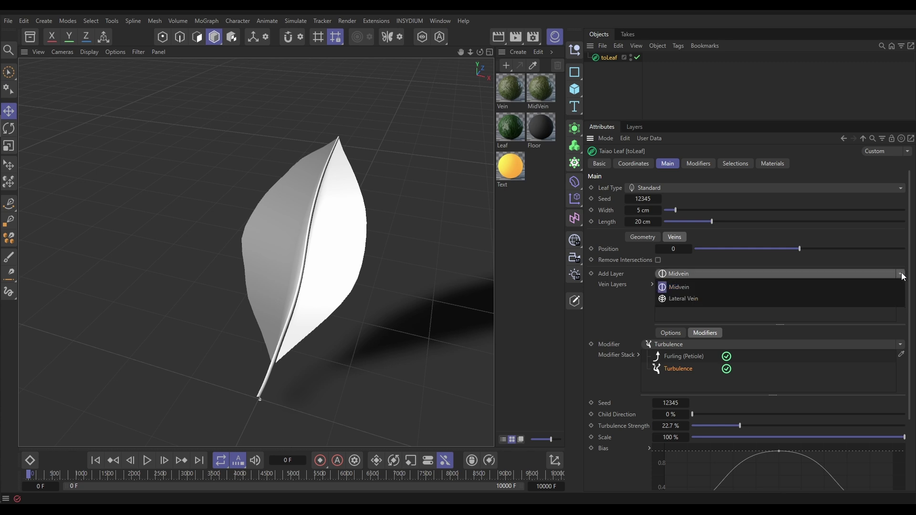
left_click(692, 297)
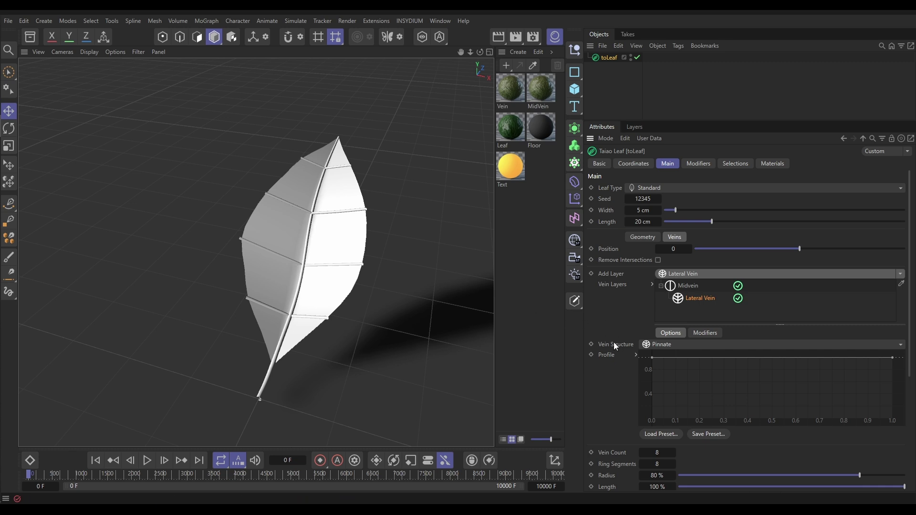
left_click(897, 344)
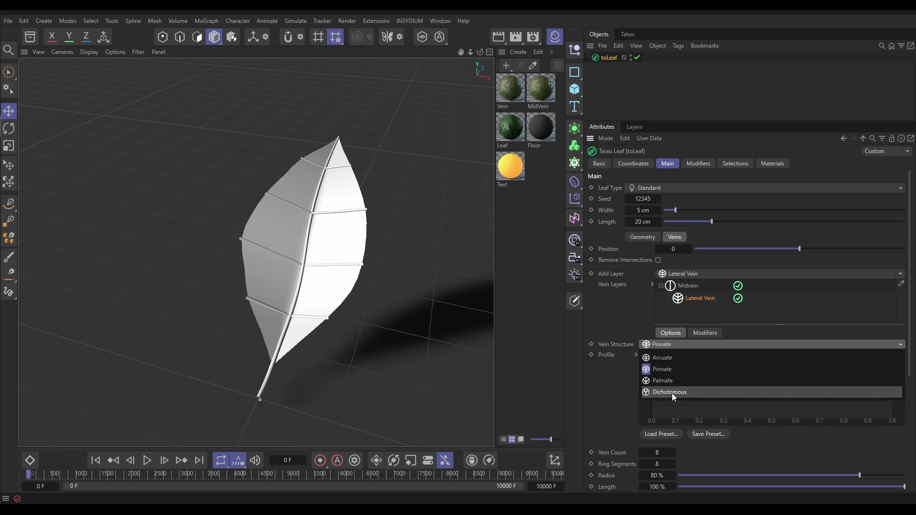
left_click(662, 370)
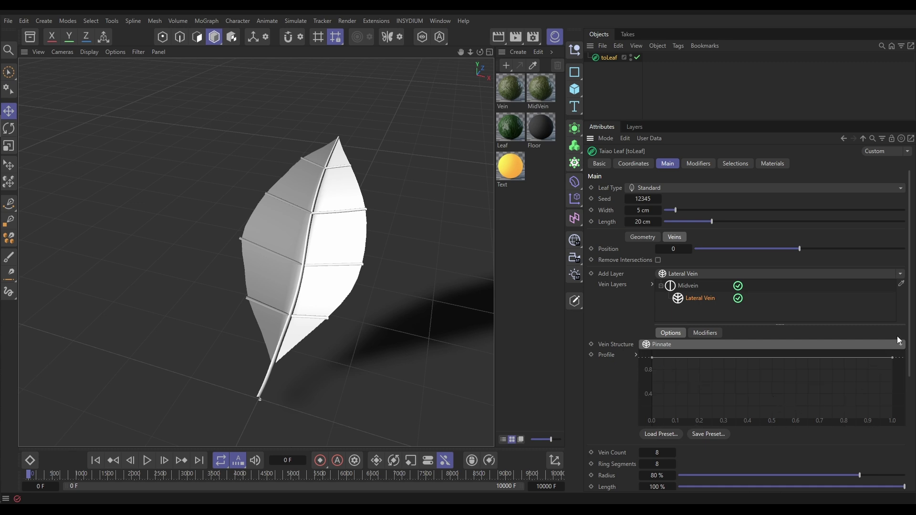
Set the lateral veins' angle to 34.2° and lower the end of its bias curve to about 0.1
left_click_drag(911, 334, 913, 385)
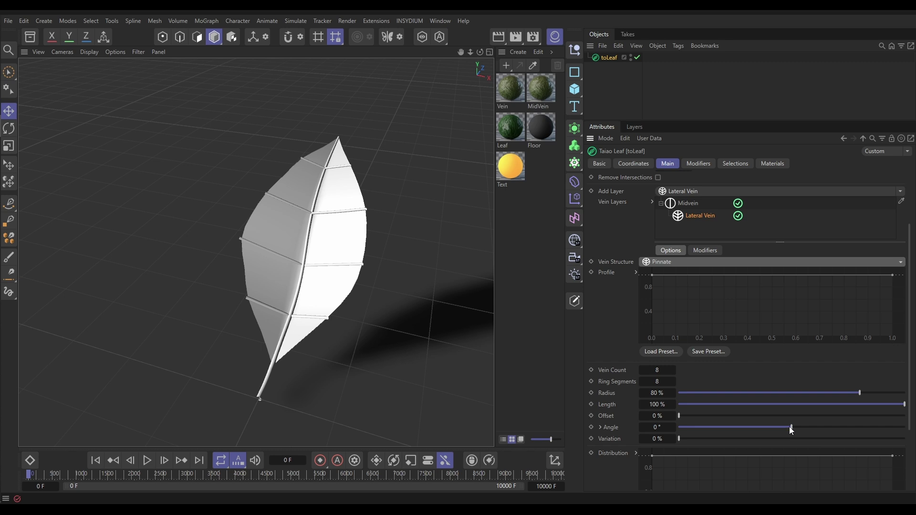
left_click_drag(789, 426, 834, 423)
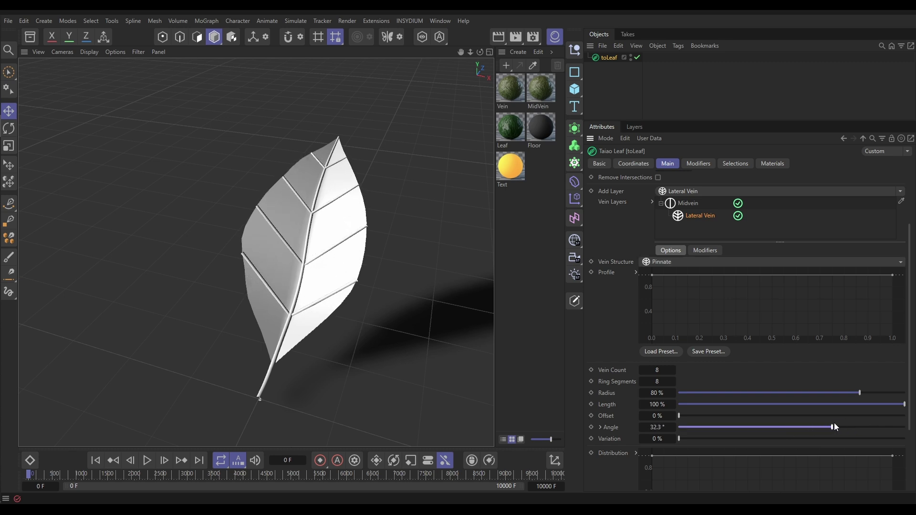
left_click(600, 428)
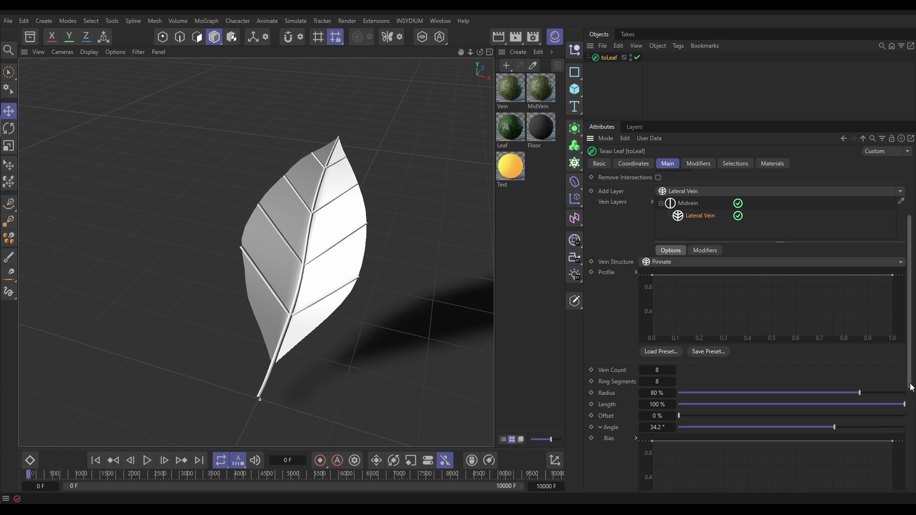
scroll(911, 387, "down", 3)
left_click_drag(893, 366, 897, 428)
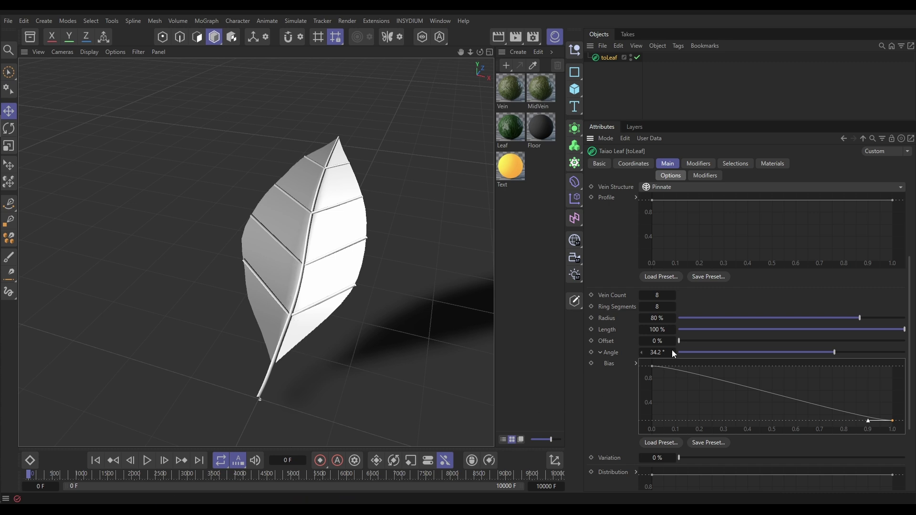
Set the lateral veins' offset to 22.6% and their variation to 3.3%
left_click_drag(689, 341, 730, 331)
left_click(601, 352)
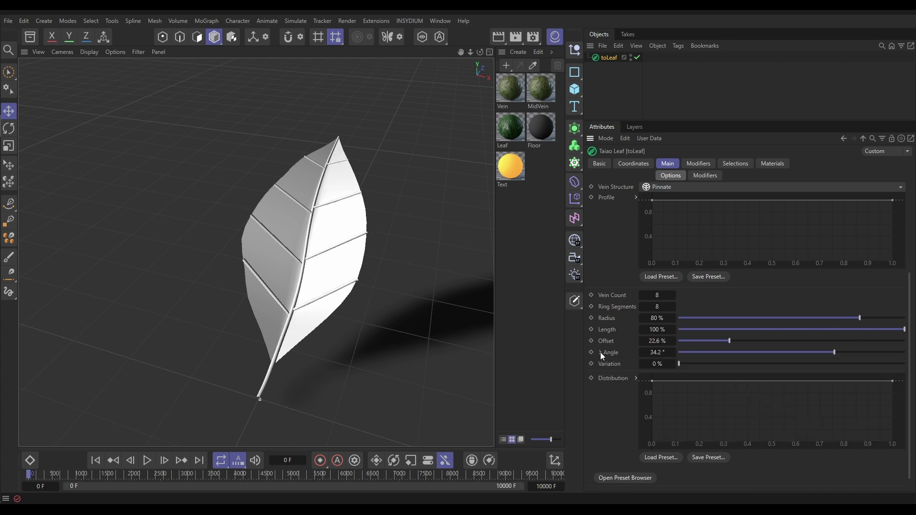
left_click_drag(682, 363, 687, 366)
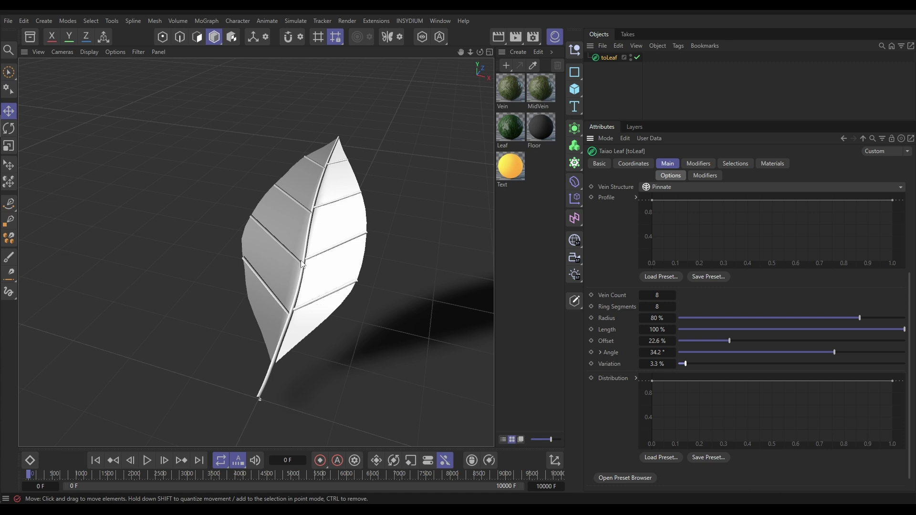
Apply the Leaf material to the leaf and assign the MidVein material to Stem/Midvein
left_click(769, 165)
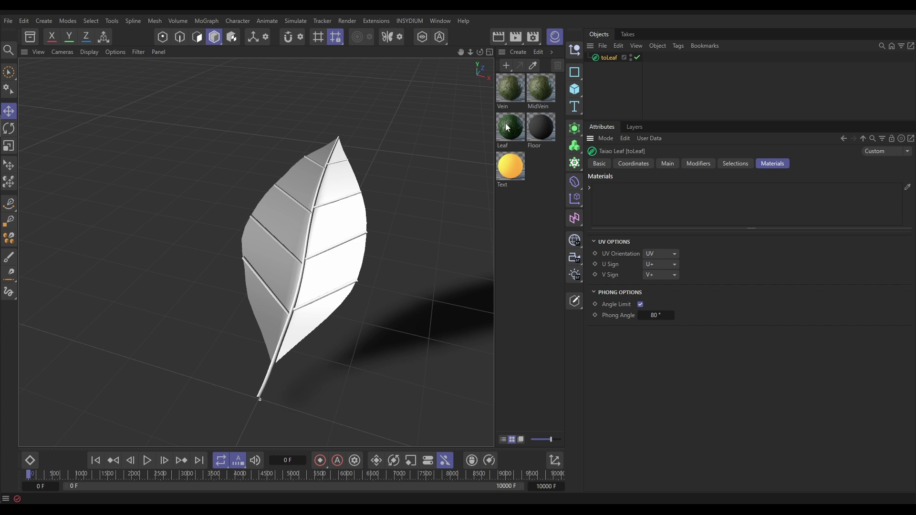
left_click_drag(508, 127, 631, 192)
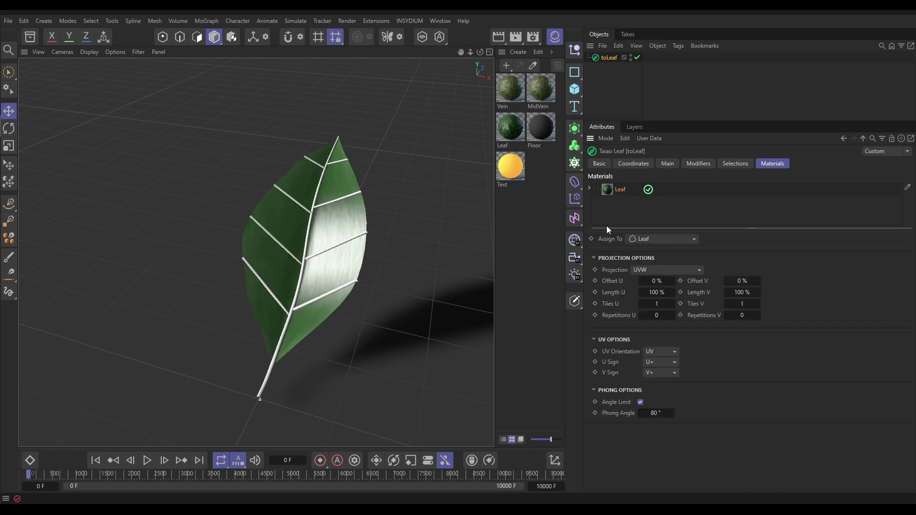
left_click_drag(541, 91, 616, 207)
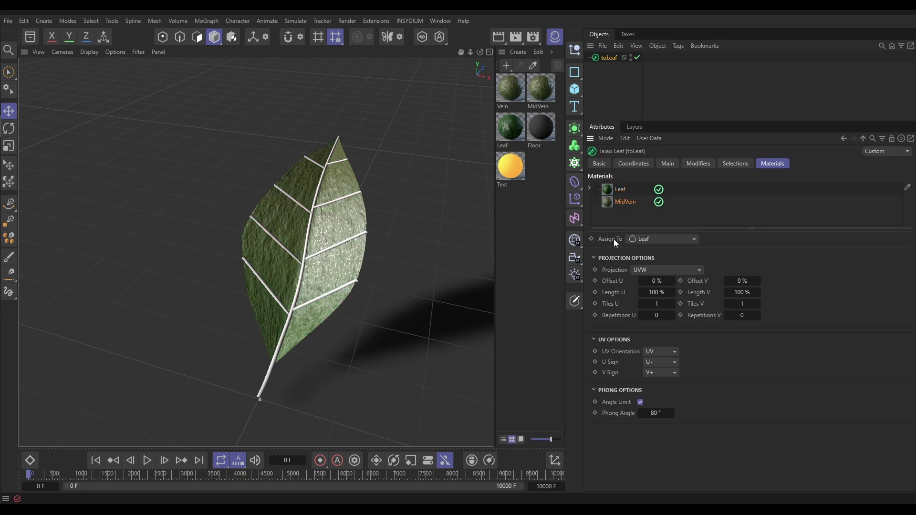
left_click(643, 240)
left_click(674, 251)
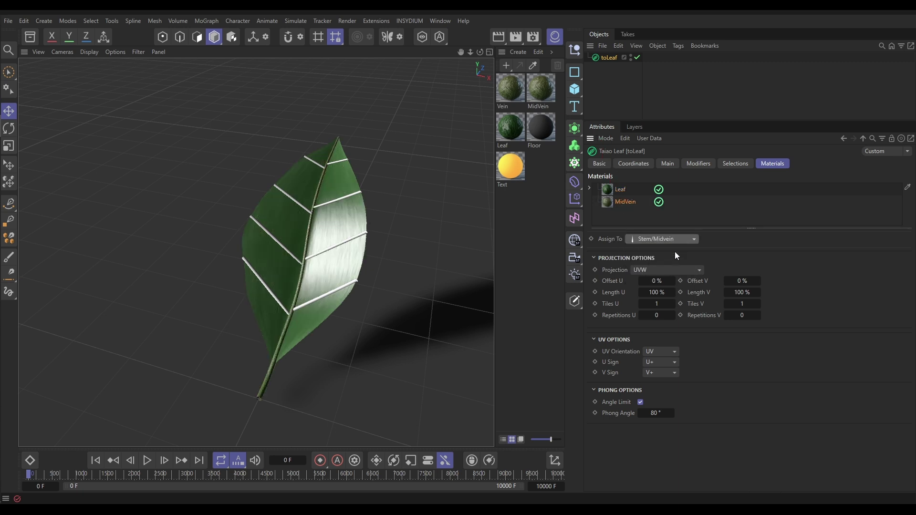
Add the Vein material to the leaf object and assign it to Vein
left_click_drag(509, 88, 613, 218)
left_click(649, 239)
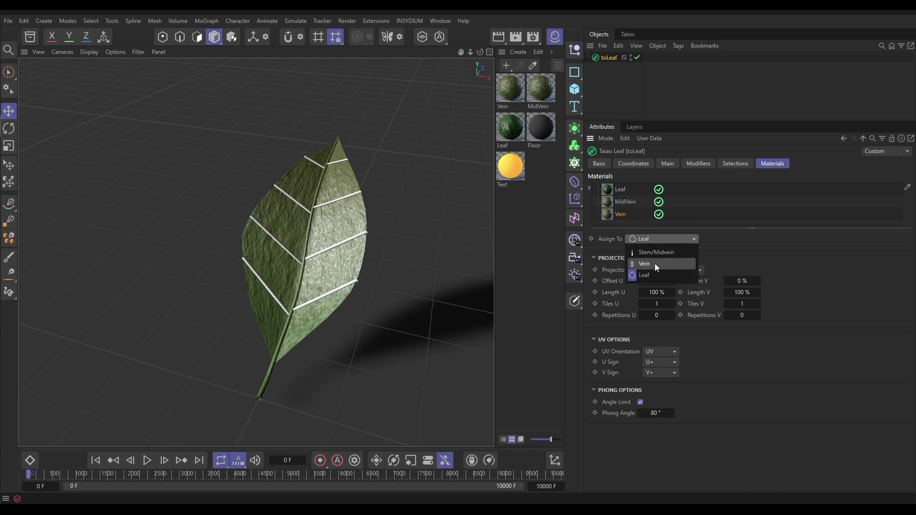
left_click(654, 263)
left_click(340, 195)
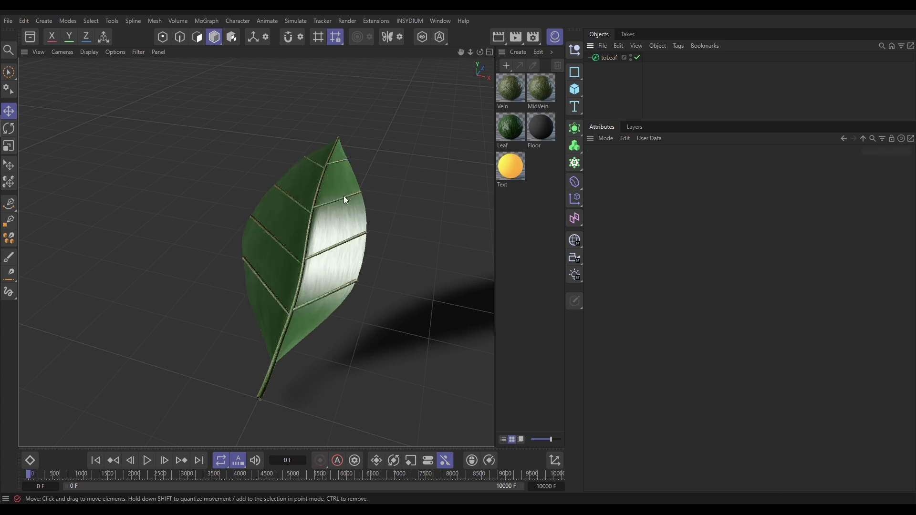
left_click_drag(341, 196, 335, 216, "alt")
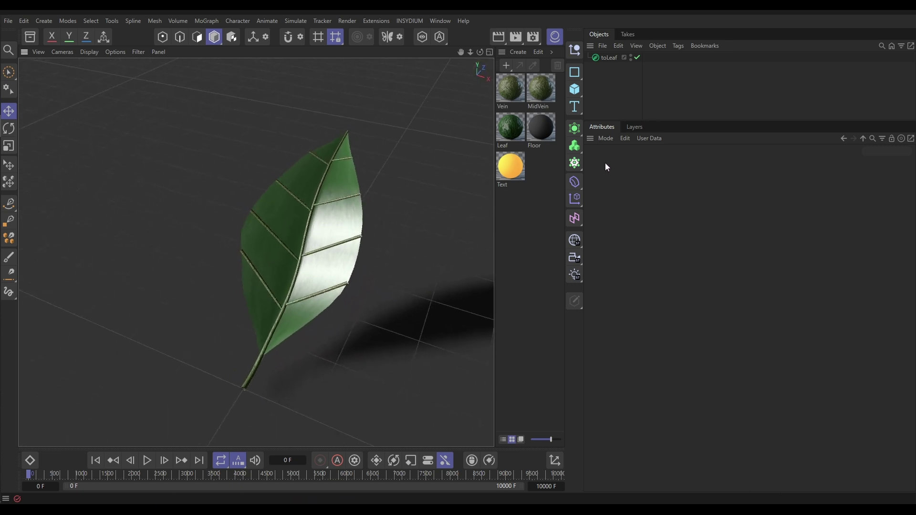
Add a Turbulence modifier to the Lateral Vein layer with a turbulence strength of 7.7%
left_click(611, 58)
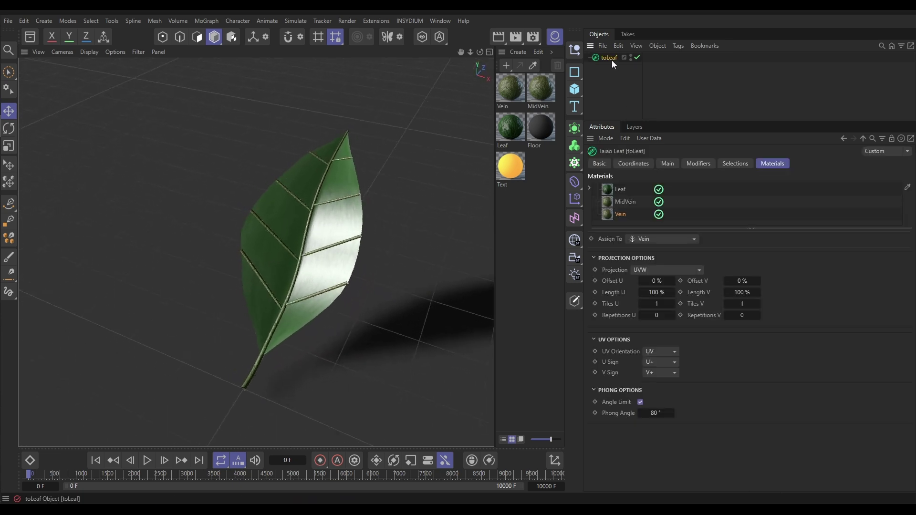
left_click(674, 163)
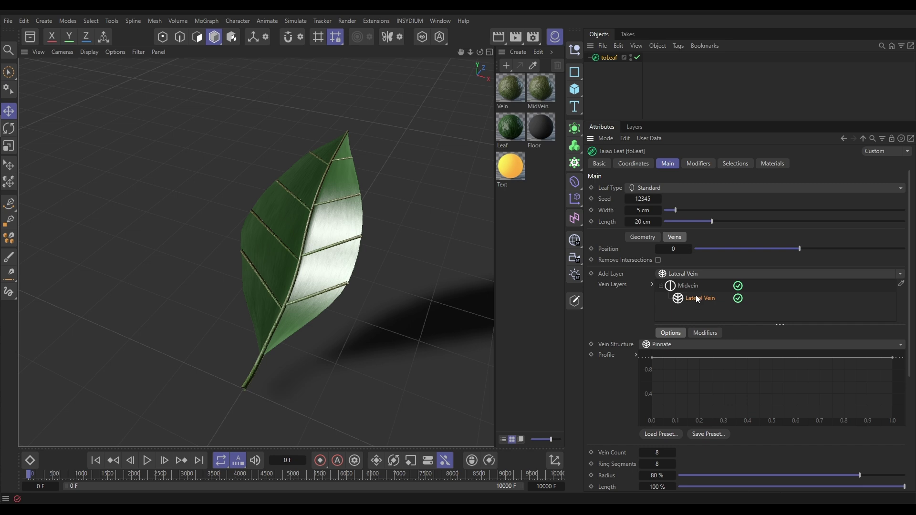
left_click(704, 334)
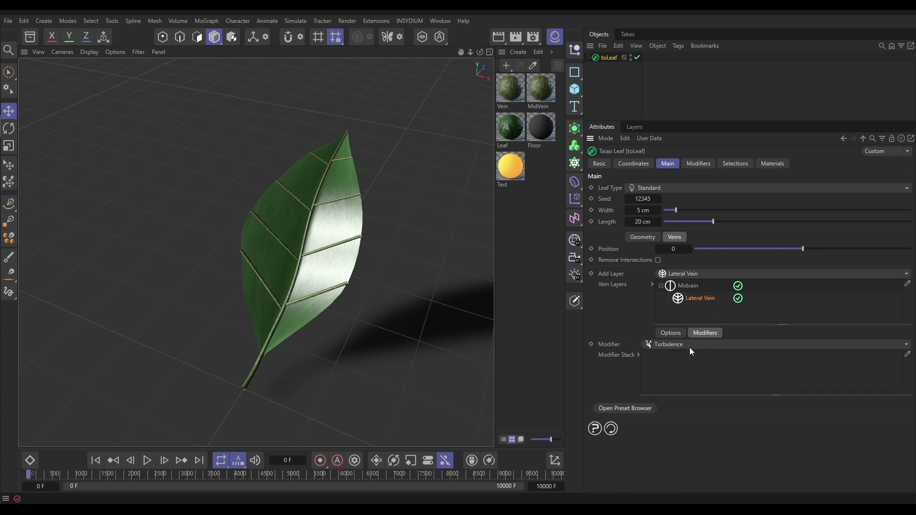
left_click(688, 344)
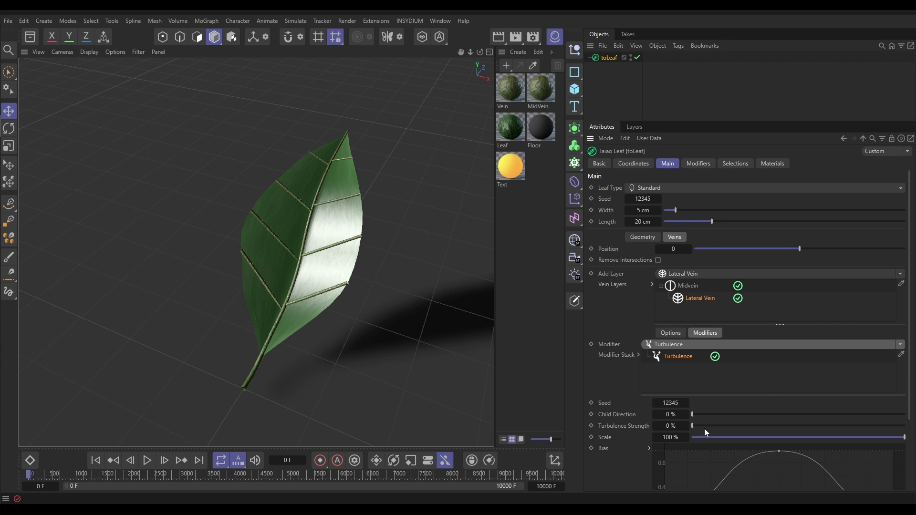
mouse_move(705, 428)
left_mouse_down()
mouse_move(716, 425)
mouse_move(707, 425)
left_mouse_up()
left_click_drag(284, 268, 337, 274, "alt")
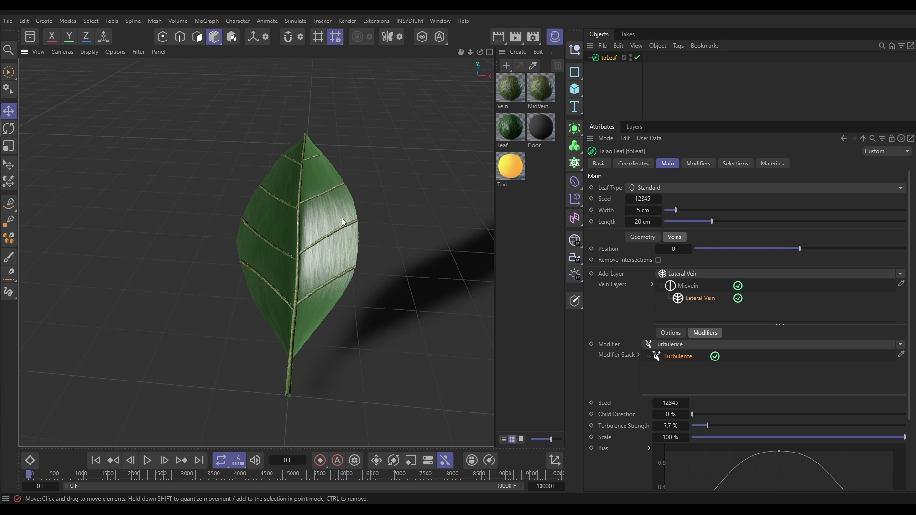
Taper the lateral veins' profile curve to about 0.3 at the tip and inspect the leaf from several angles
left_click(672, 334)
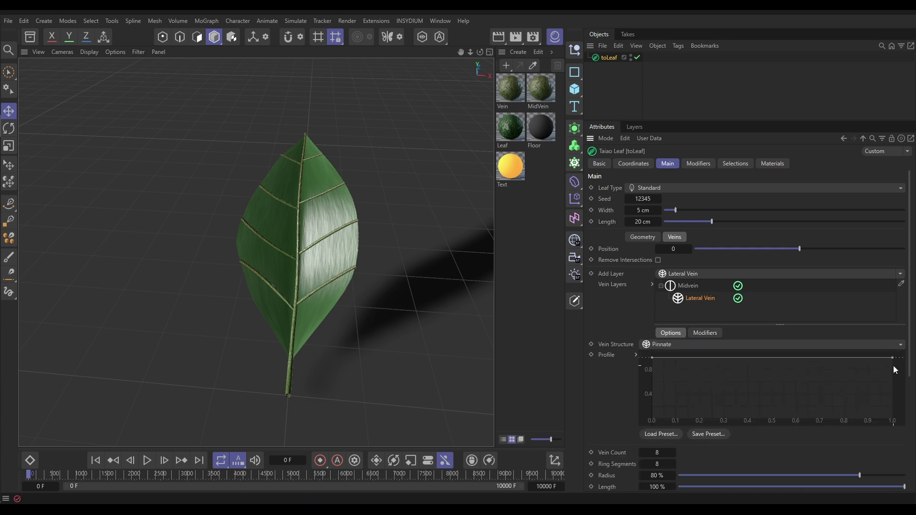
left_click_drag(893, 359, 903, 404)
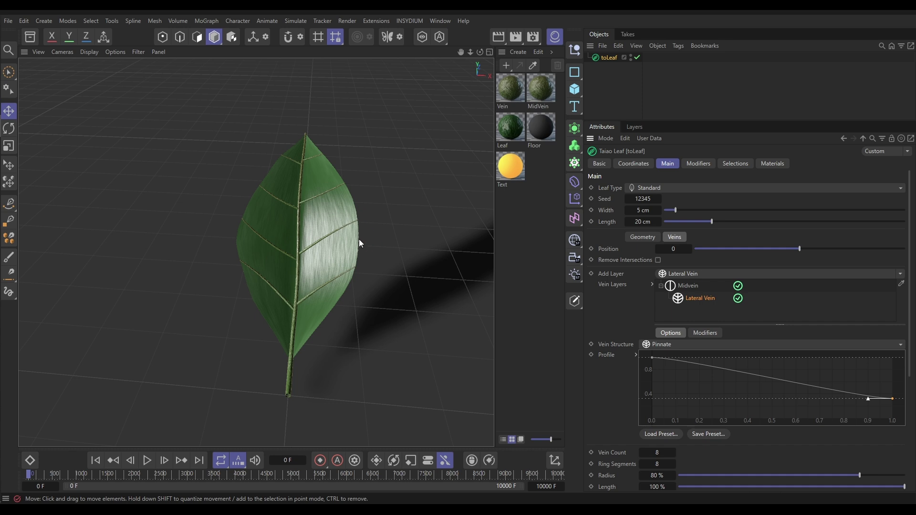
left_click_drag(363, 234, 341, 223, "alt")
left_click_drag(289, 182, 304, 207, "alt")
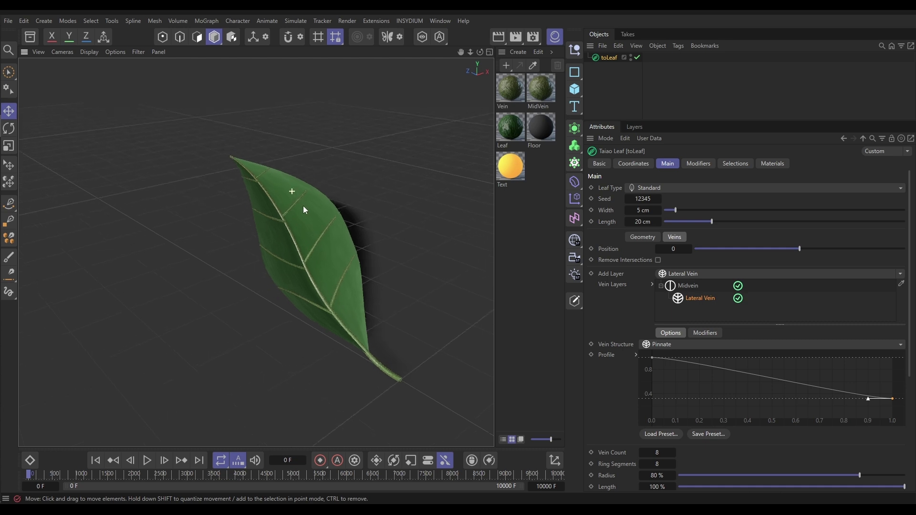
left_click_drag(314, 249, 293, 258, "alt")
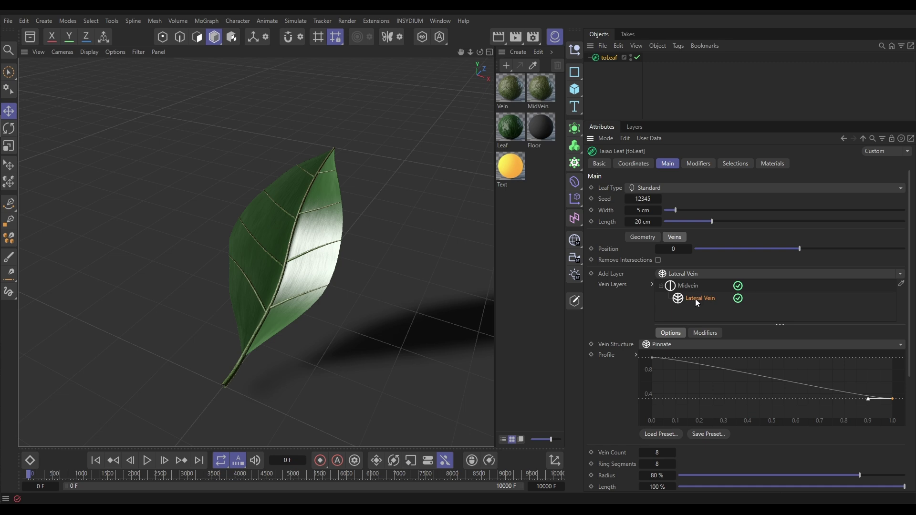
Change the Lateral Vein layer's vein structure to Dichotomous
scroll(910, 344, "down", 3)
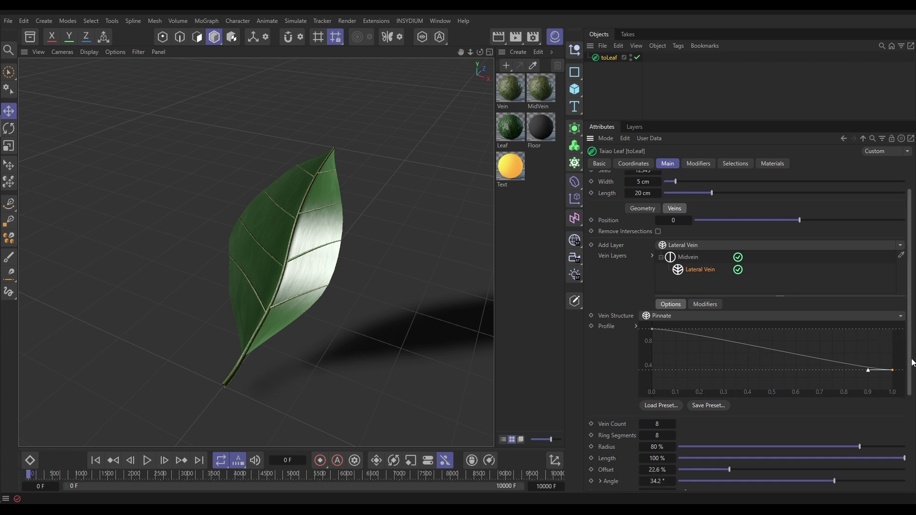
left_click(663, 311)
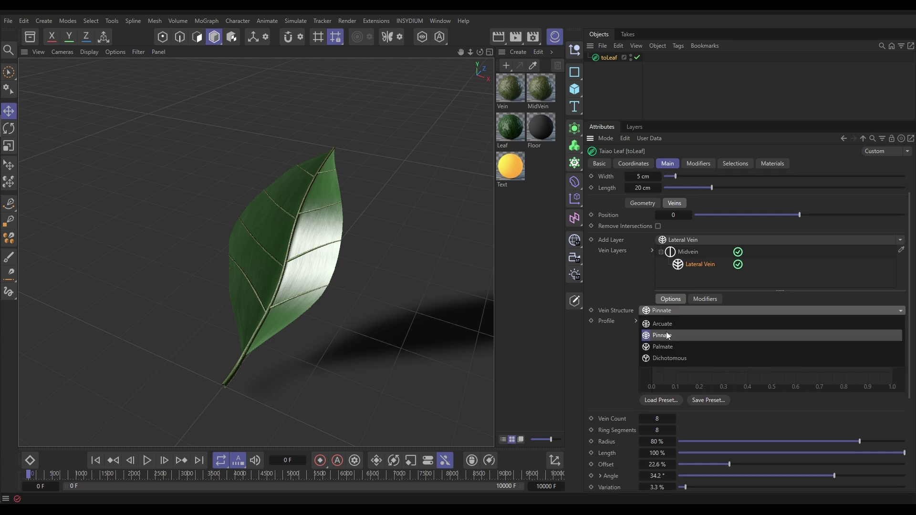
left_click(667, 359)
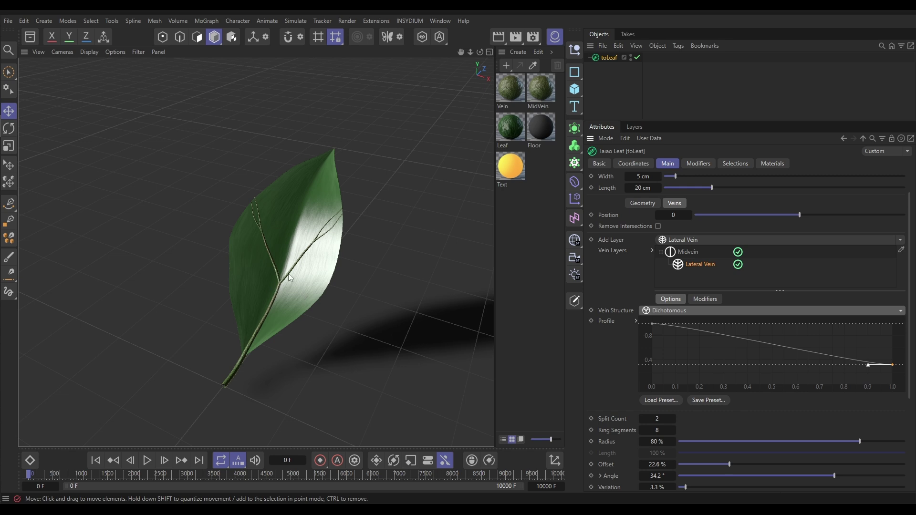
Set the dichotomous veins' split count to 5 and their angle to 29.7°
scroll(910, 358, "down", 3)
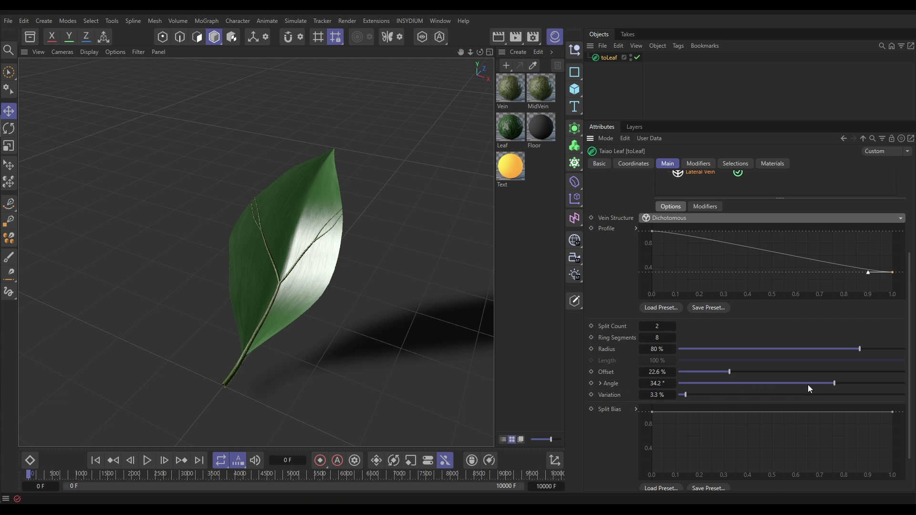
left_click_drag(831, 384, 799, 389)
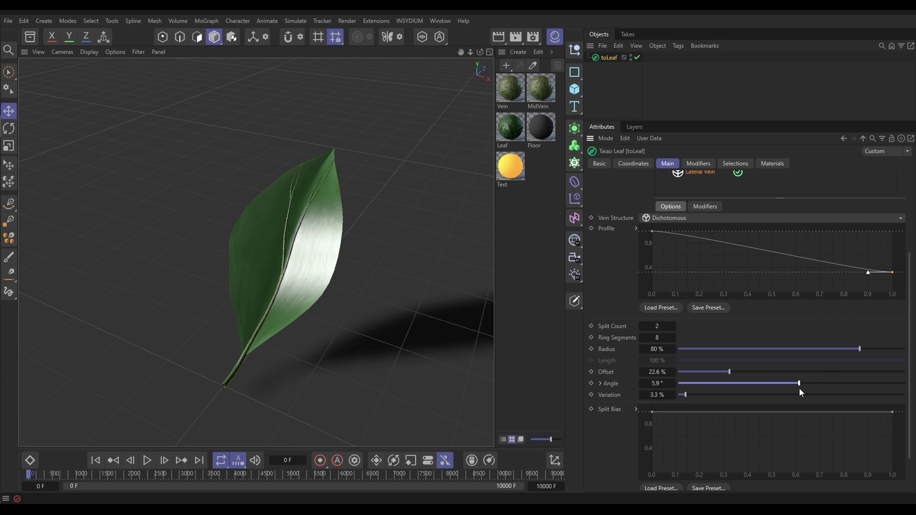
left_click(674, 326)
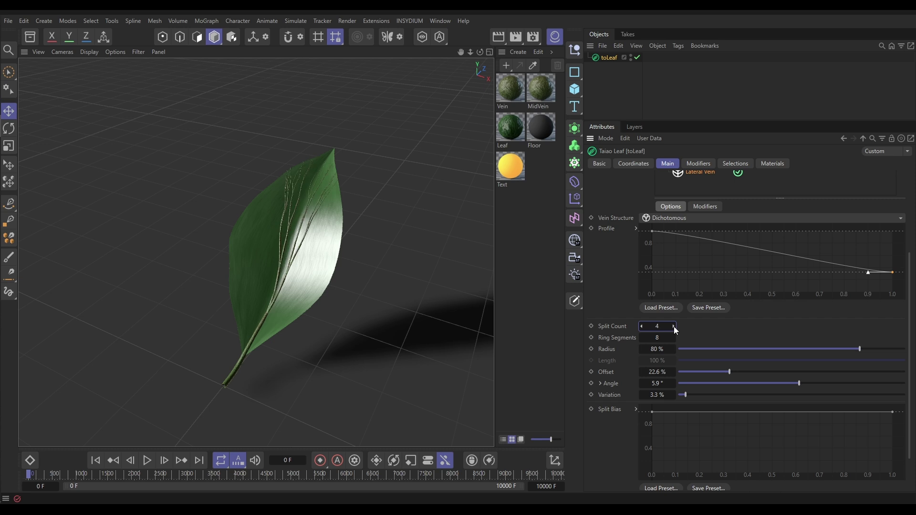
left_click(674, 326)
left_click_drag(798, 383, 829, 384)
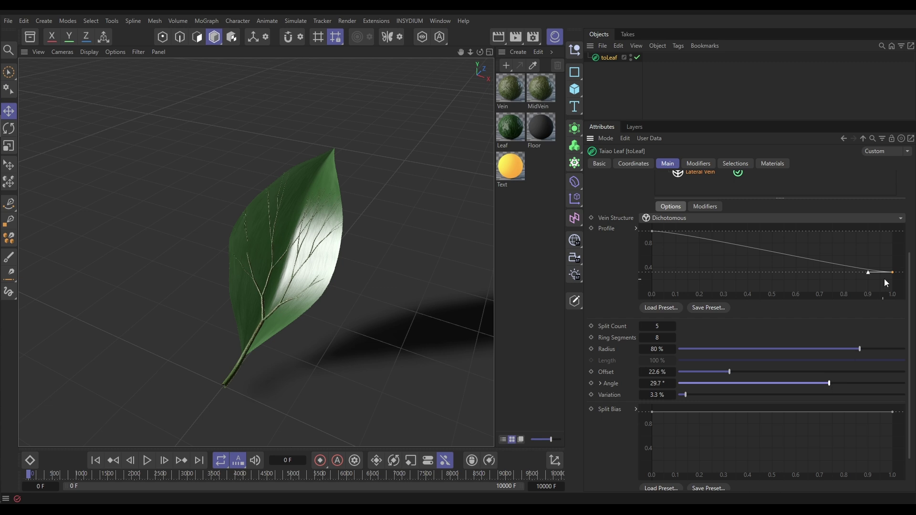
Raise the tip of the lateral veins' profile curve to about 0.9 and inspect the branching veins
left_click_drag(893, 276, 905, 243)
left_click_drag(320, 269, 359, 271, "alt")
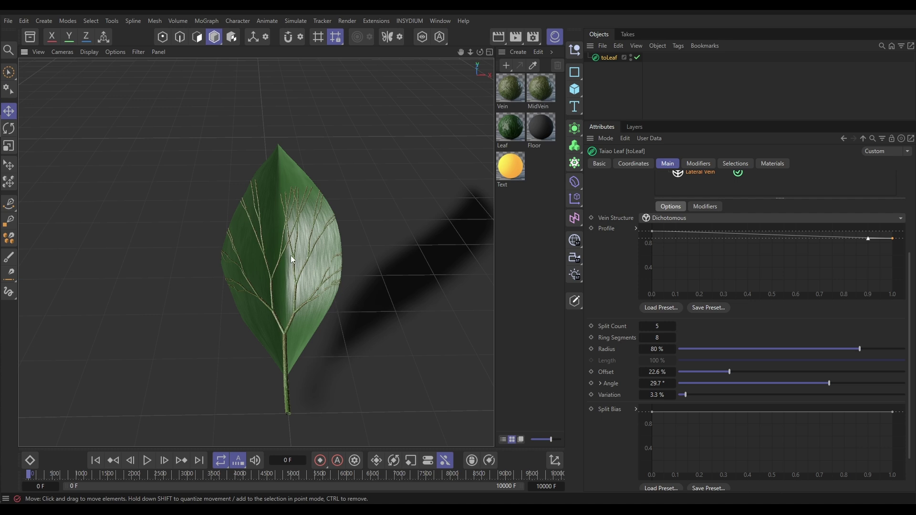
left_click_drag(284, 223, 304, 227, "alt")
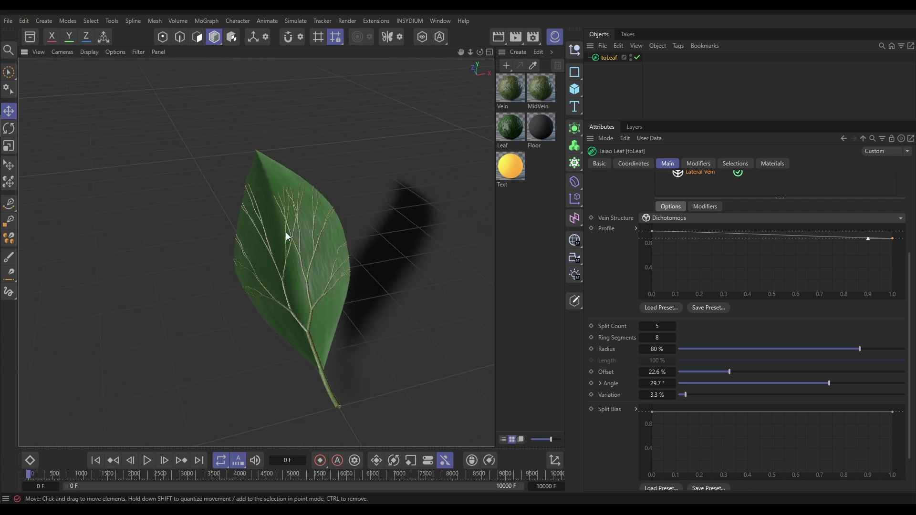
Enable Remove Intersections for the leaf's veins and check the vein branches
scroll(894, 350, "up", 5)
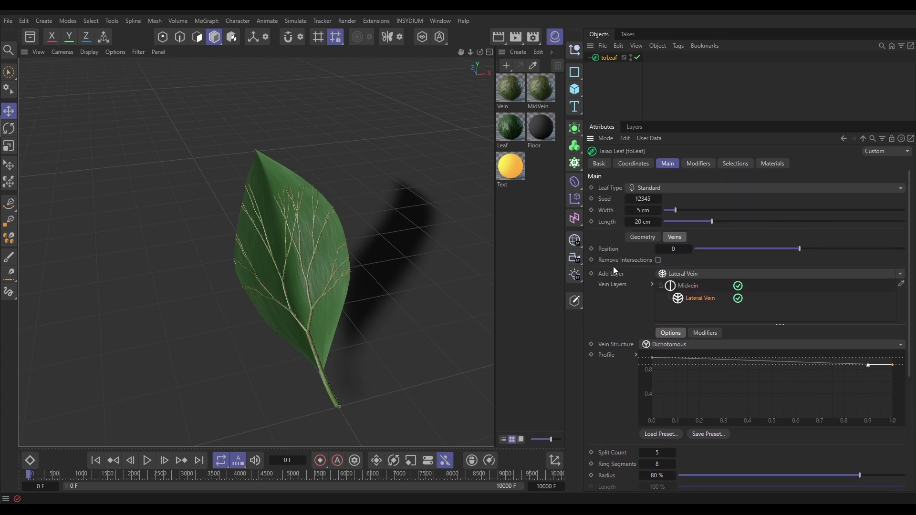
left_click(658, 260)
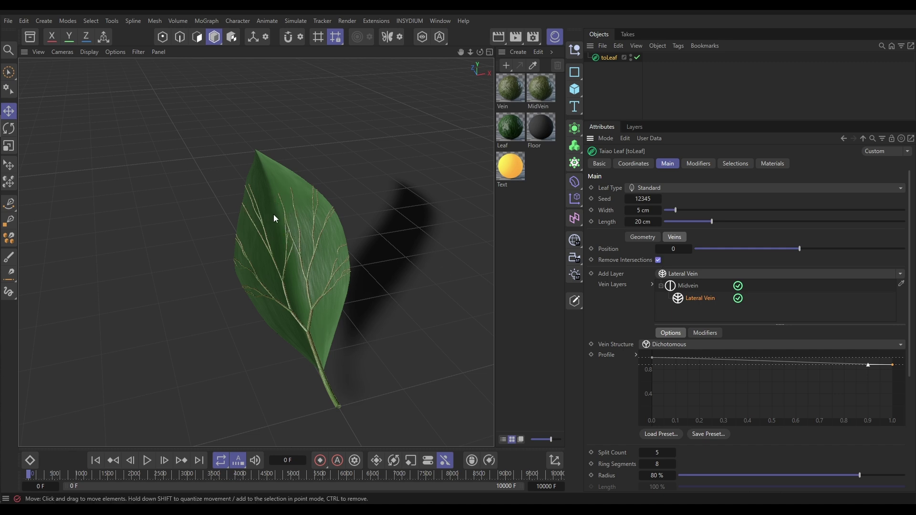
mouse_move(321, 287)
left_mouse_down("alt")
mouse_move(227, 279)
mouse_move(324, 283)
left_mouse_up("alt")
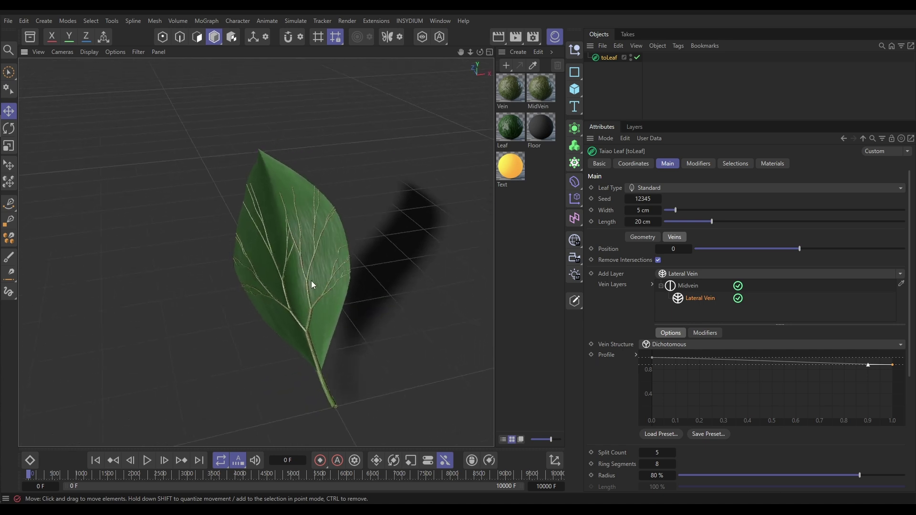